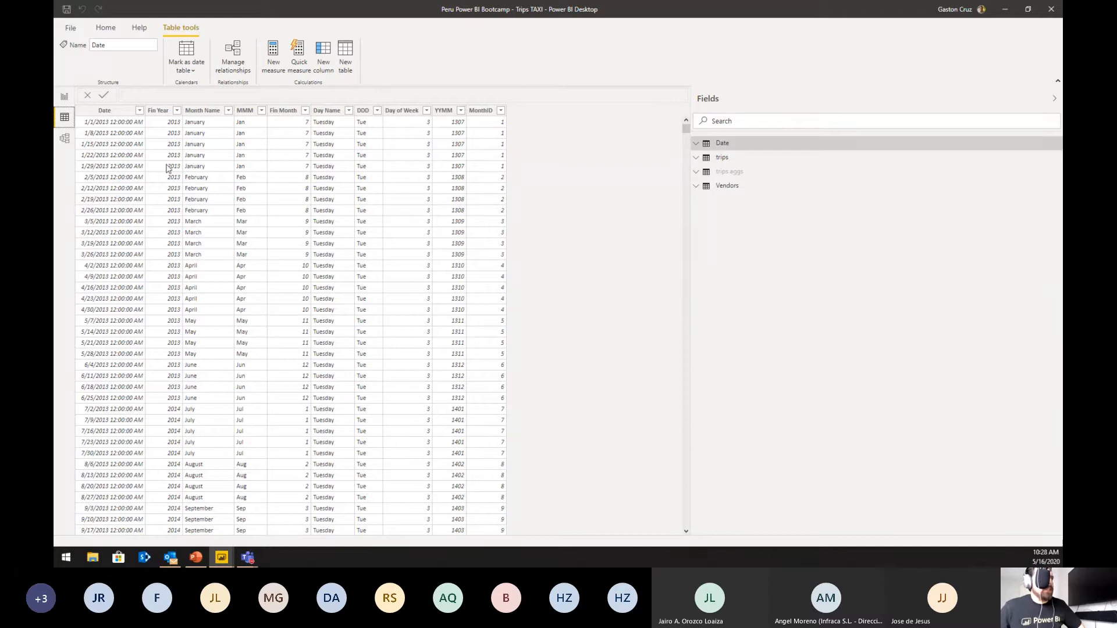
Step: Examine the columns of the Date table one by one, from Date and Fin Year through Day of Week and YYMM
click(129, 134)
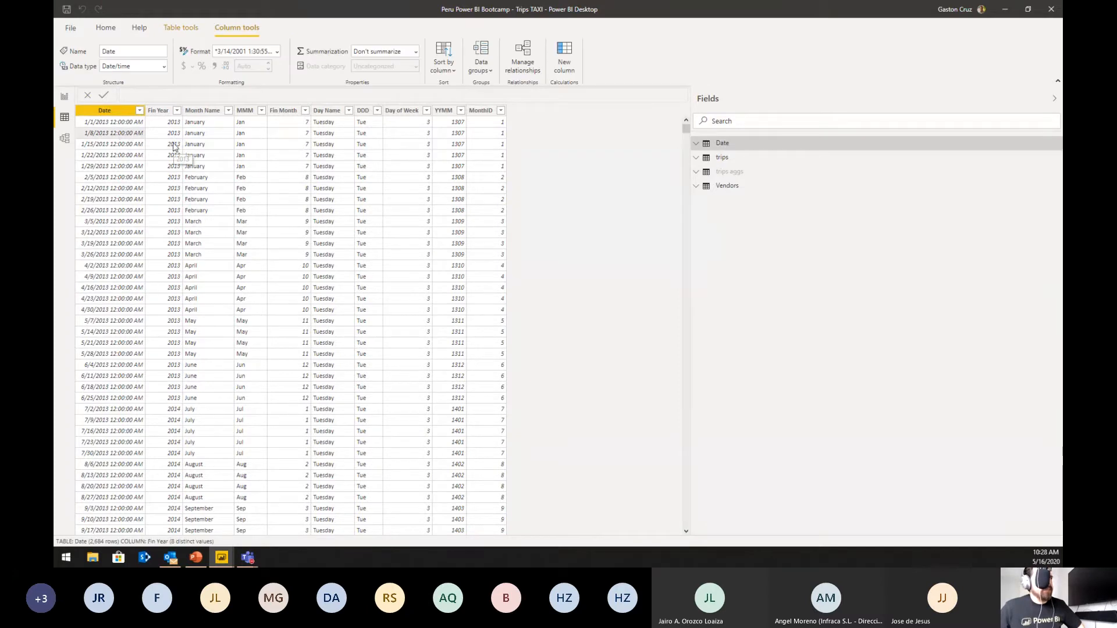
click(175, 165)
click(218, 150)
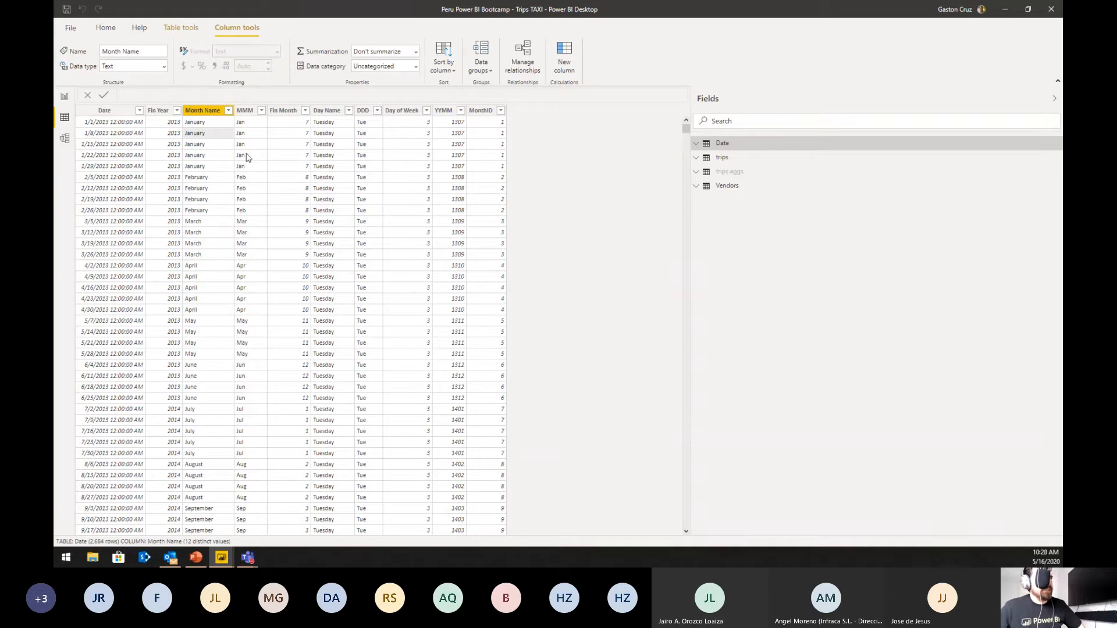
click(246, 152)
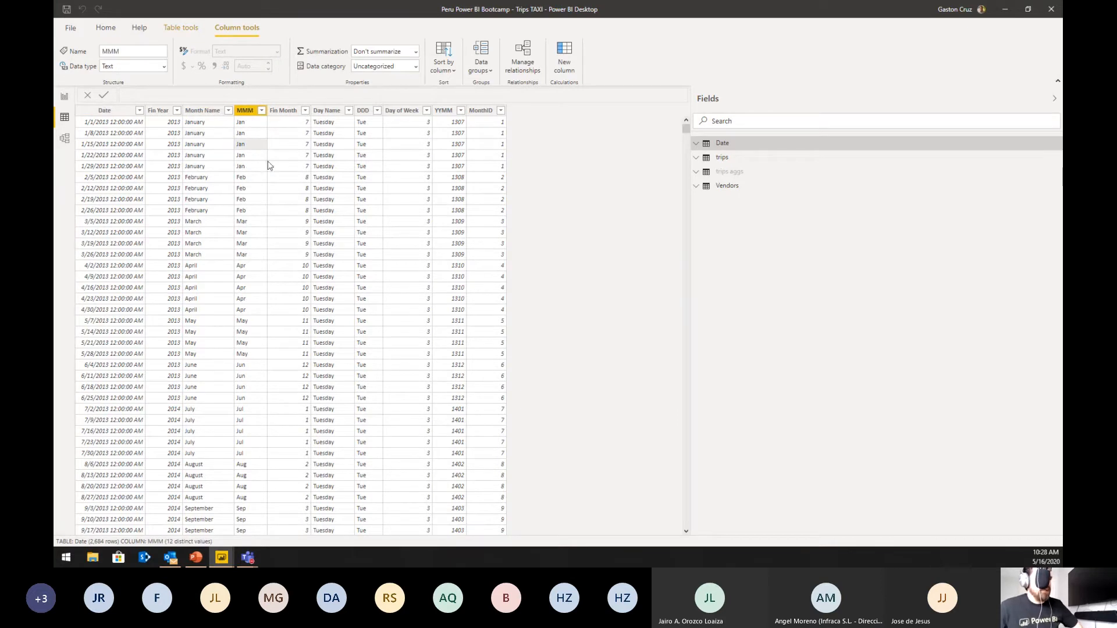
click(301, 147)
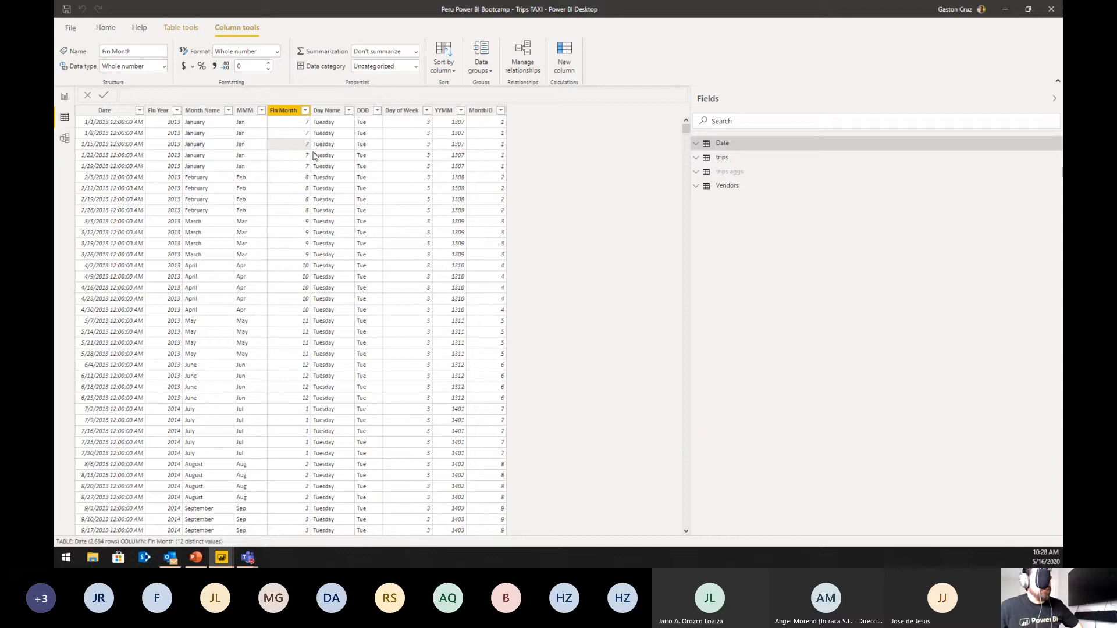
click(325, 121)
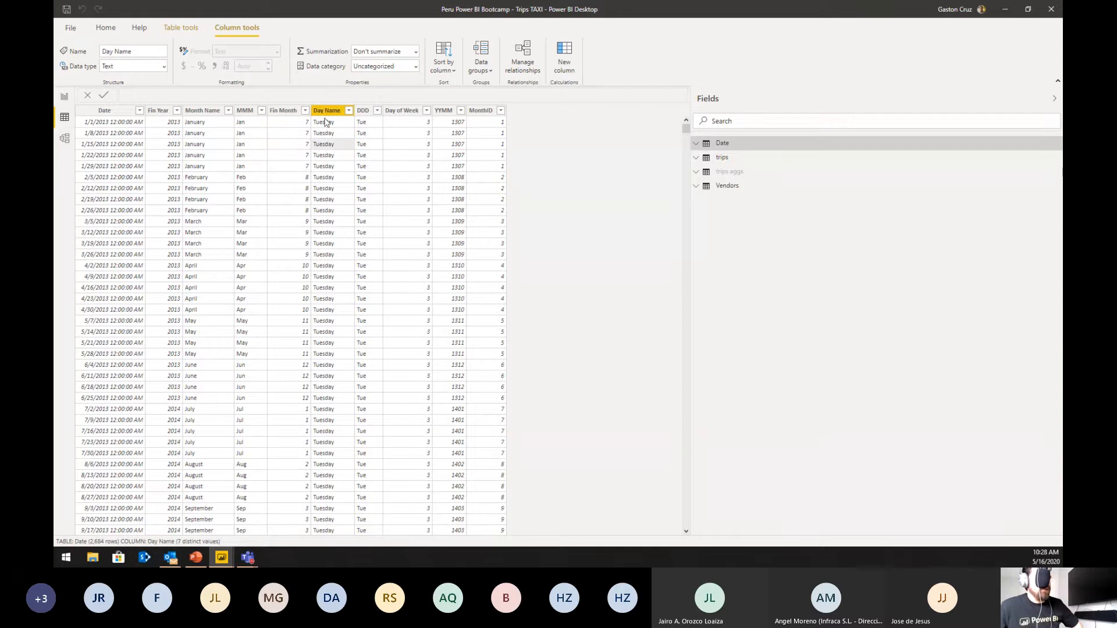
click(368, 141)
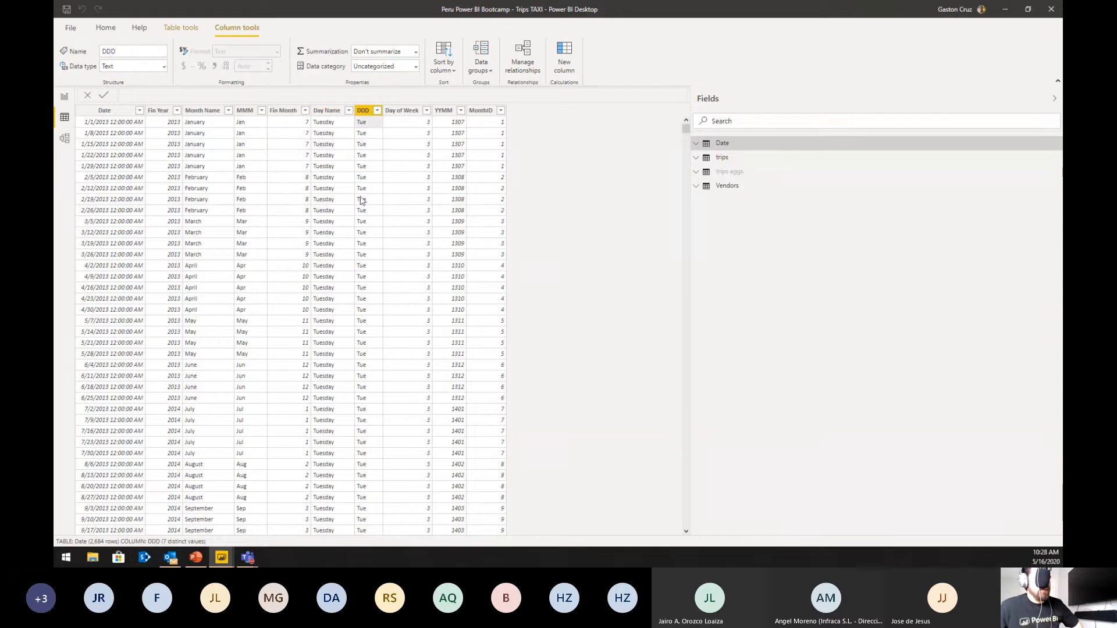
click(421, 143)
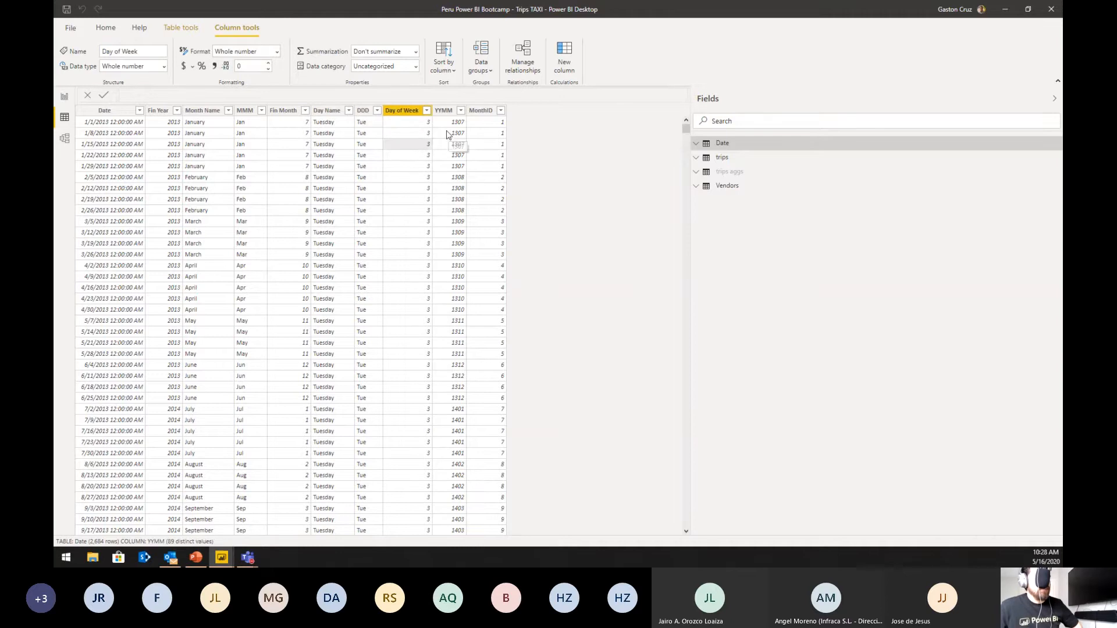
click(454, 144)
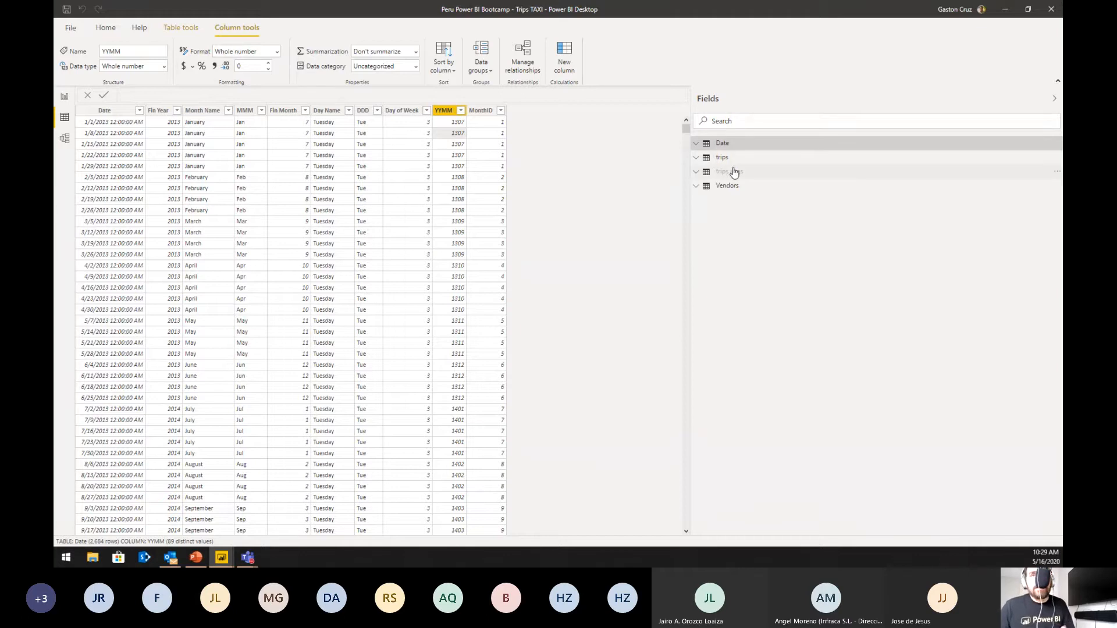
Step: Select the trips table and review the current file's data sources in Data source settings, leaving them as they are
mouse_move(734, 172)
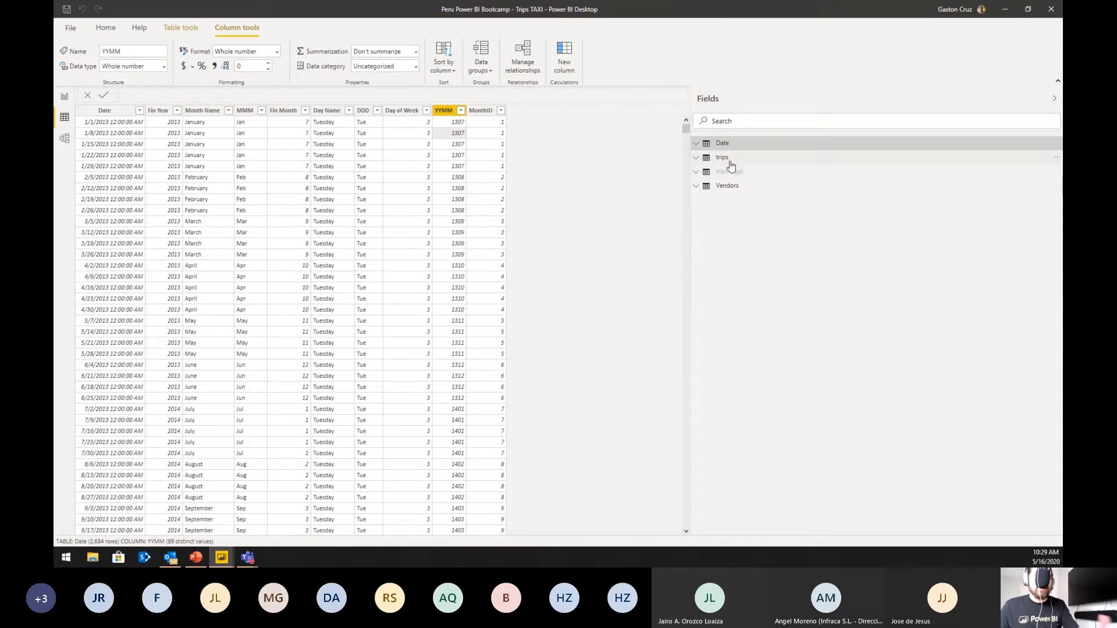
click(730, 164)
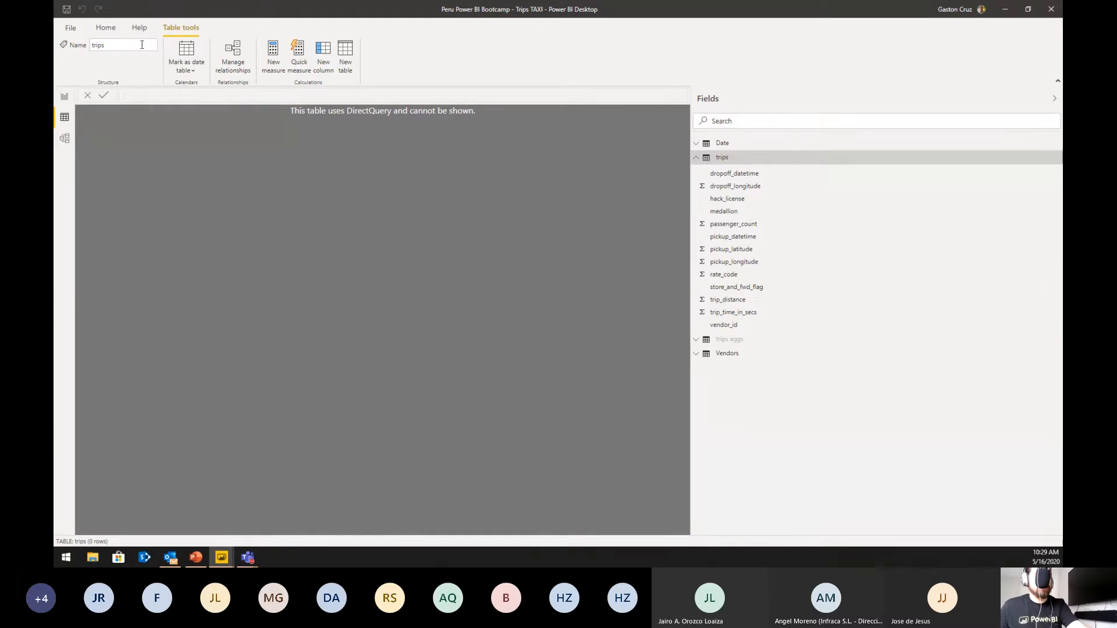
click(108, 29)
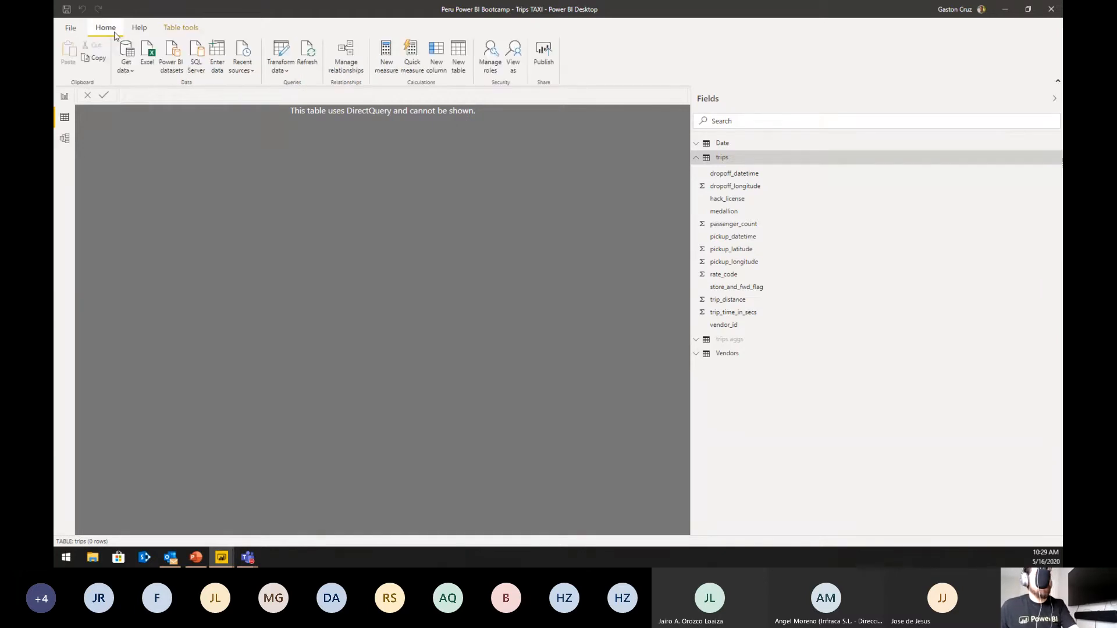
click(287, 72)
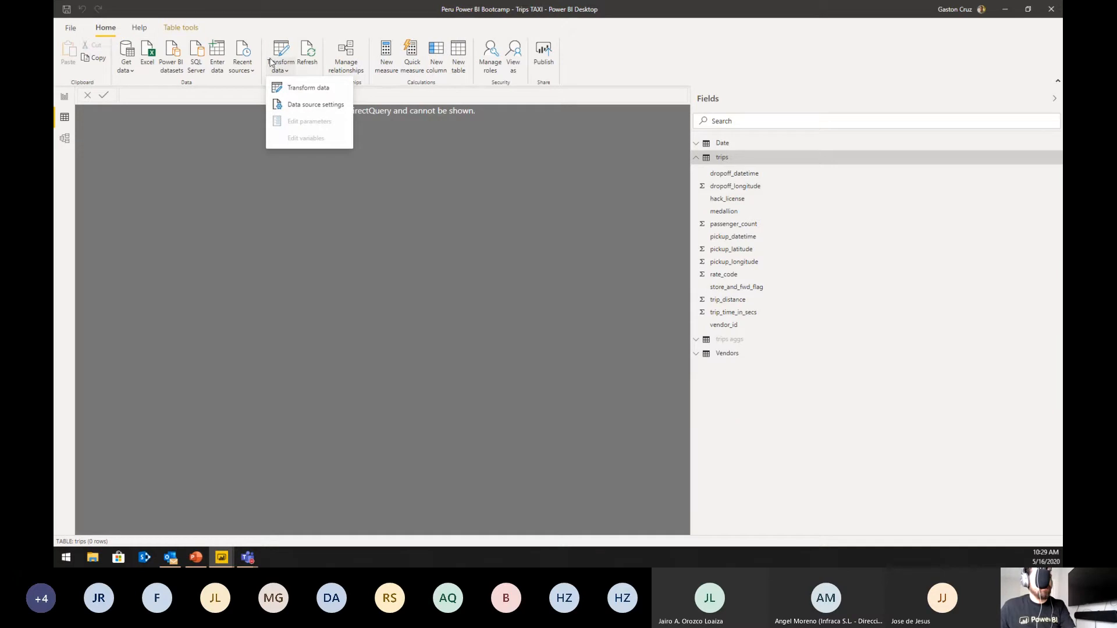
click(274, 104)
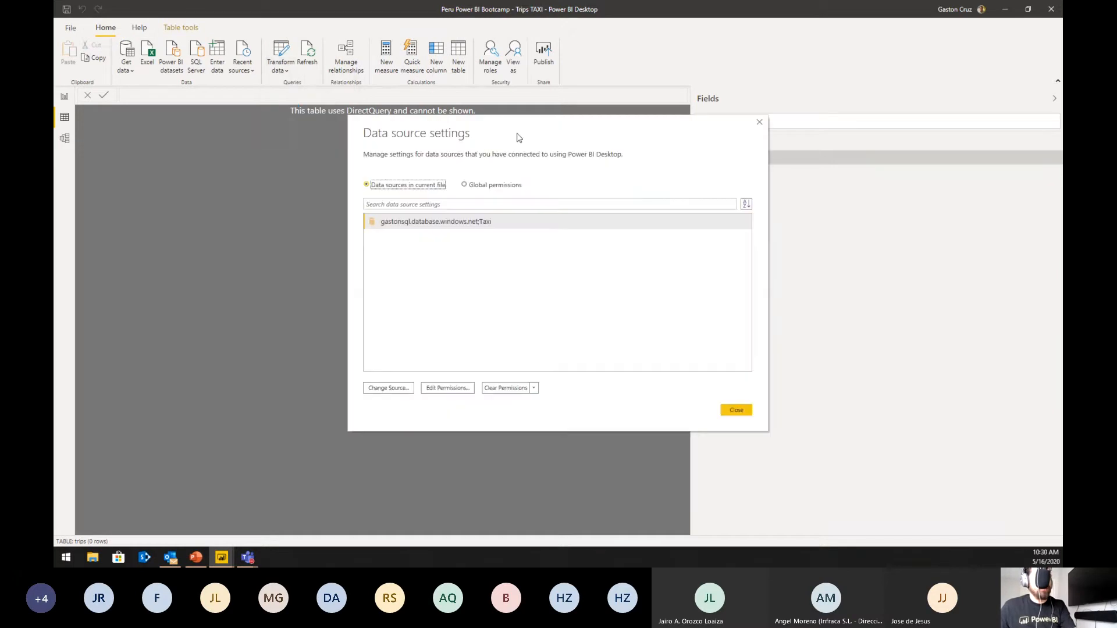
drag(518, 138, 404, 162)
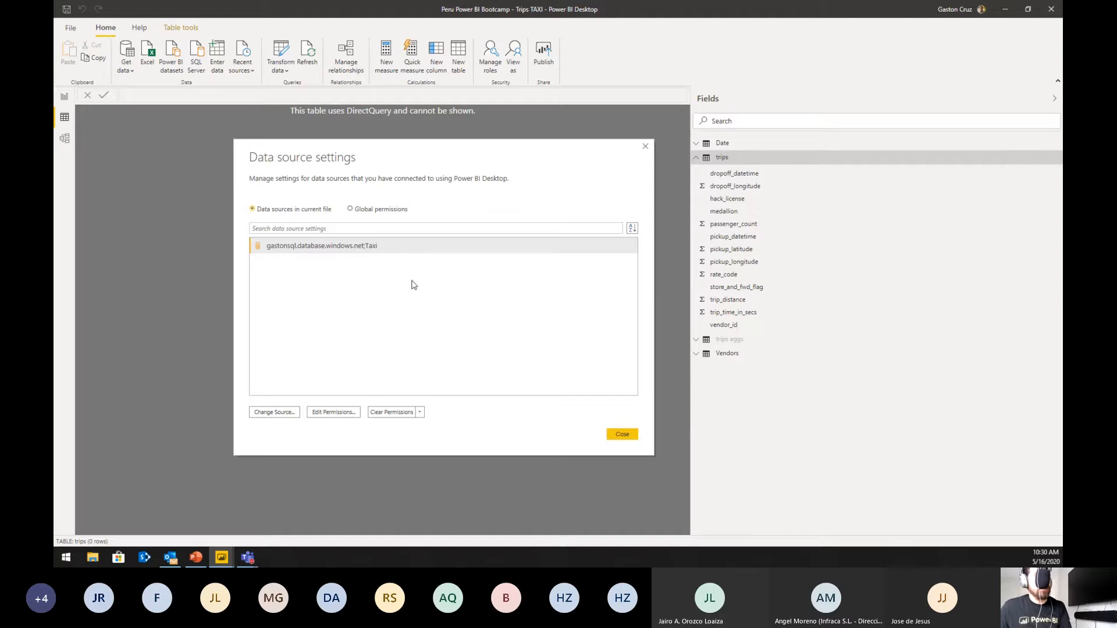
click(613, 434)
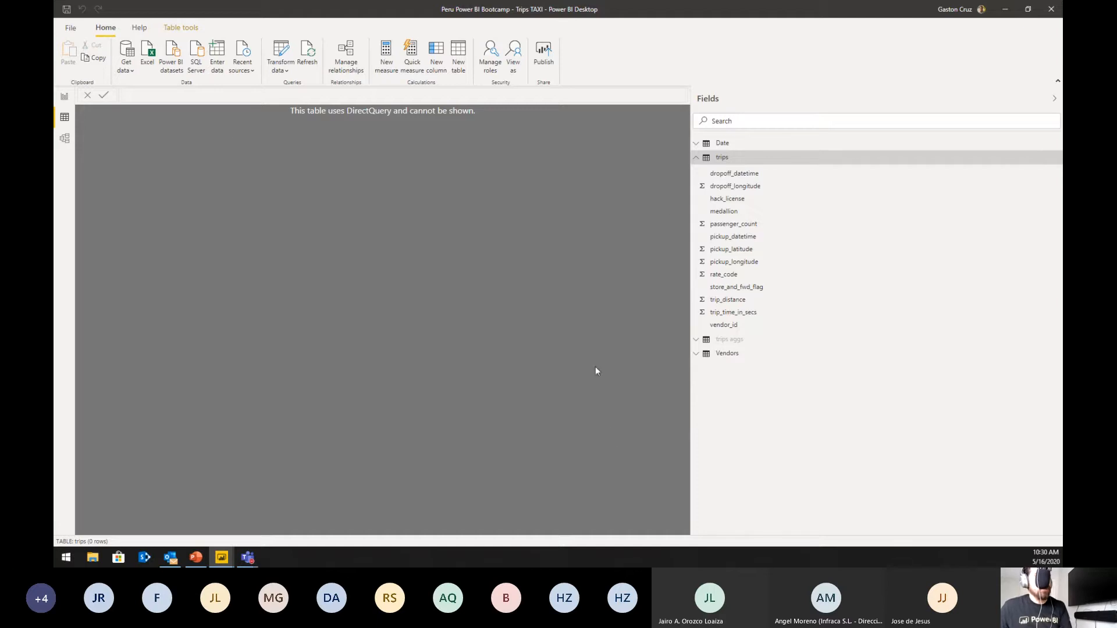
Step: Collapse the trips table's field list and inspect the data and fields of the hidden trips aggs table
click(715, 163)
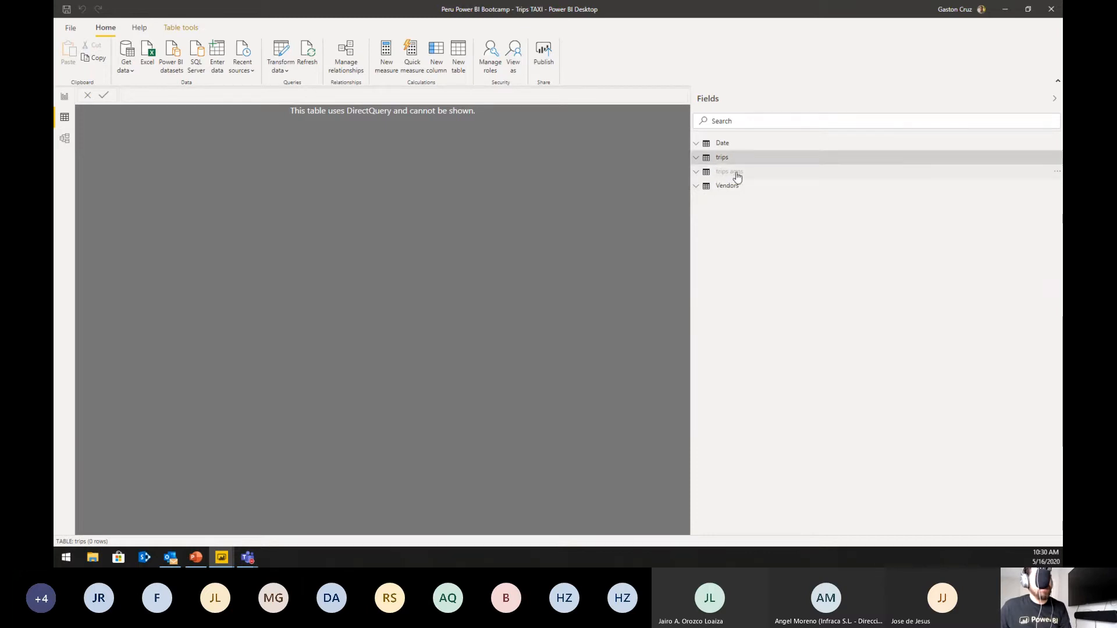
click(734, 175)
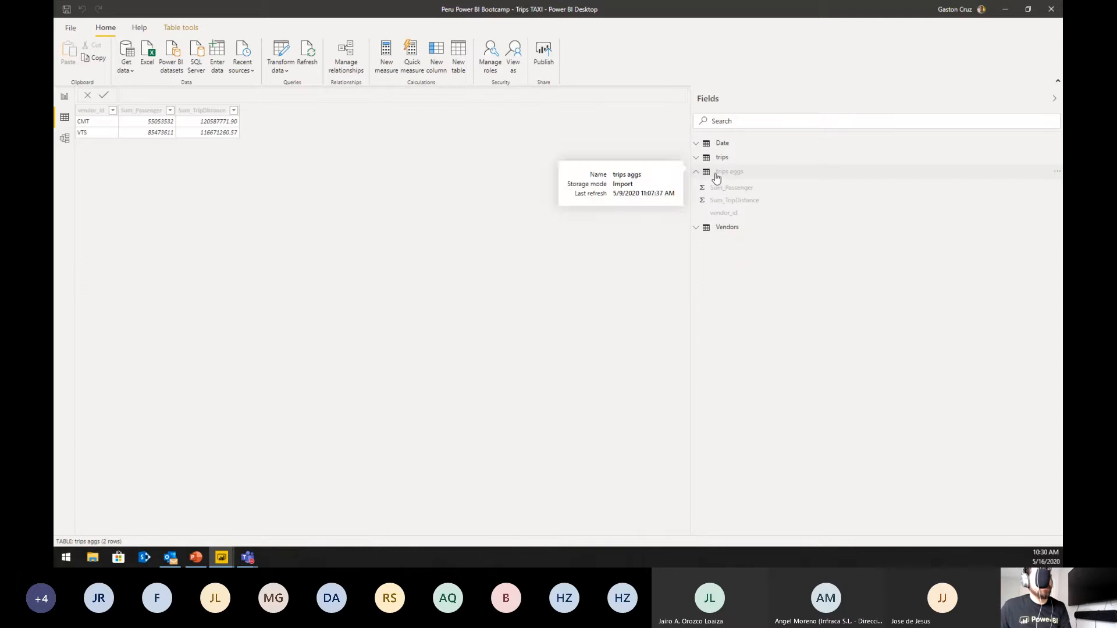
mouse_move(732, 177)
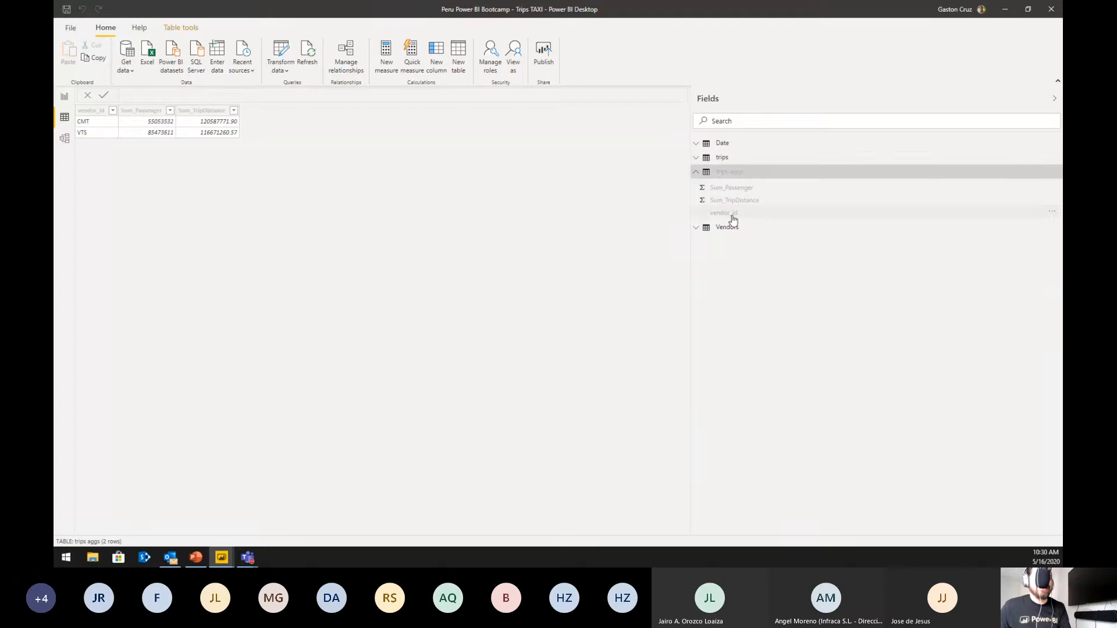
click(711, 177)
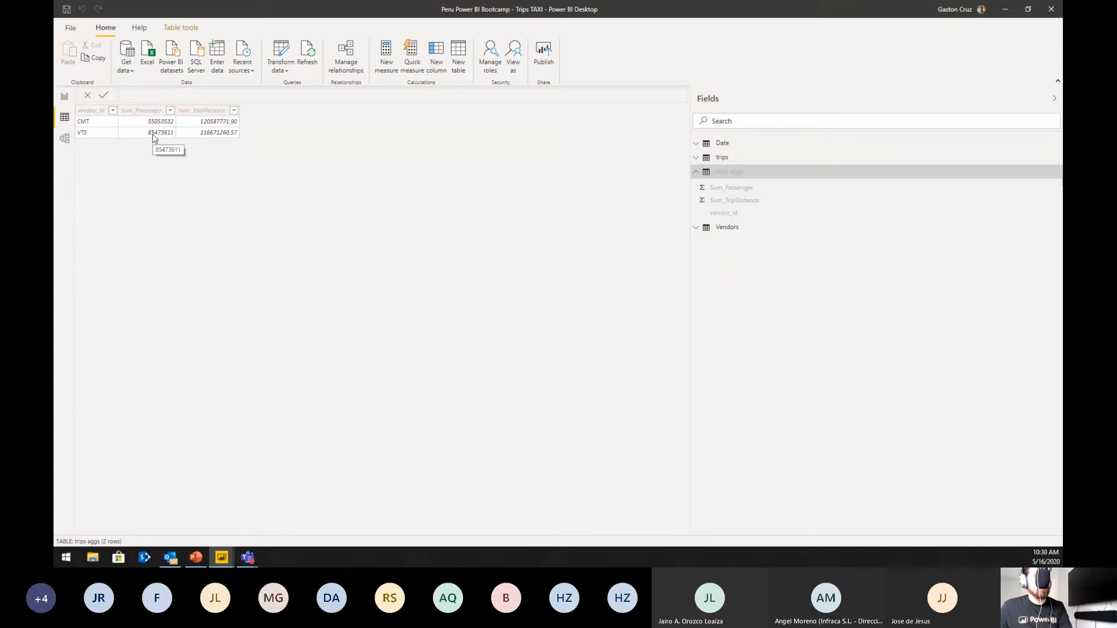
click(696, 172)
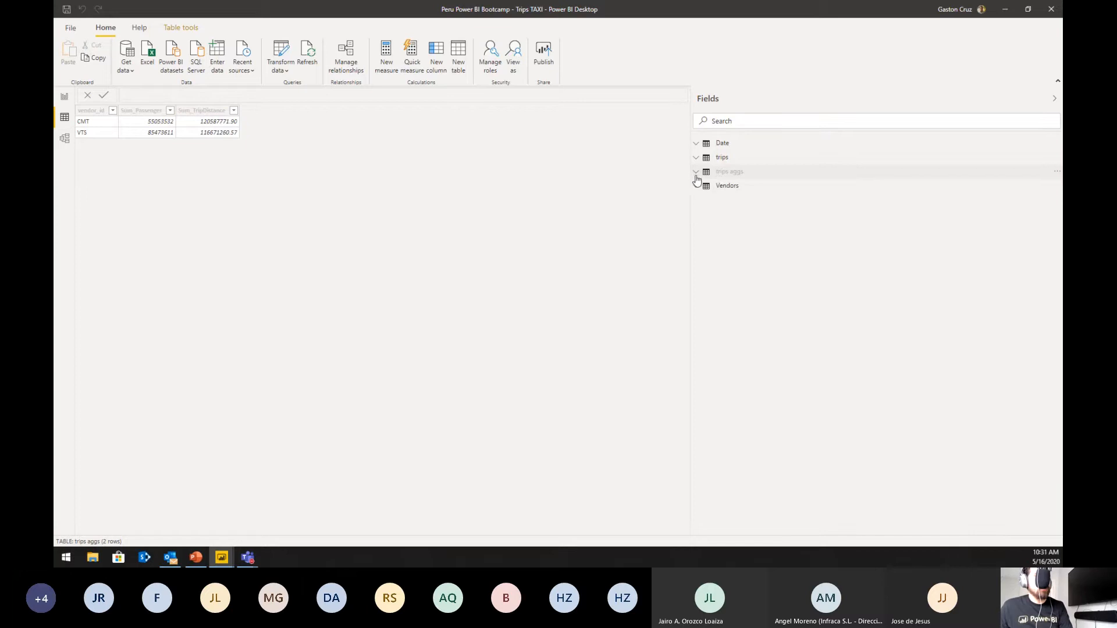
click(741, 176)
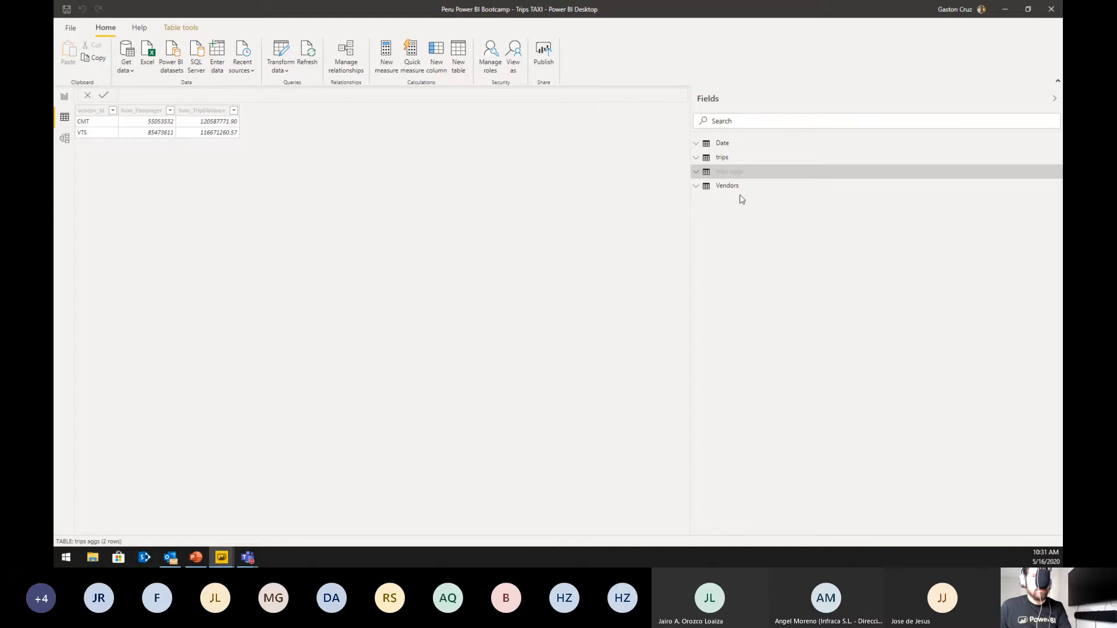
Step: Refresh the report page's visuals in Performance analyzer, and display the data of the Vendors table
click(65, 99)
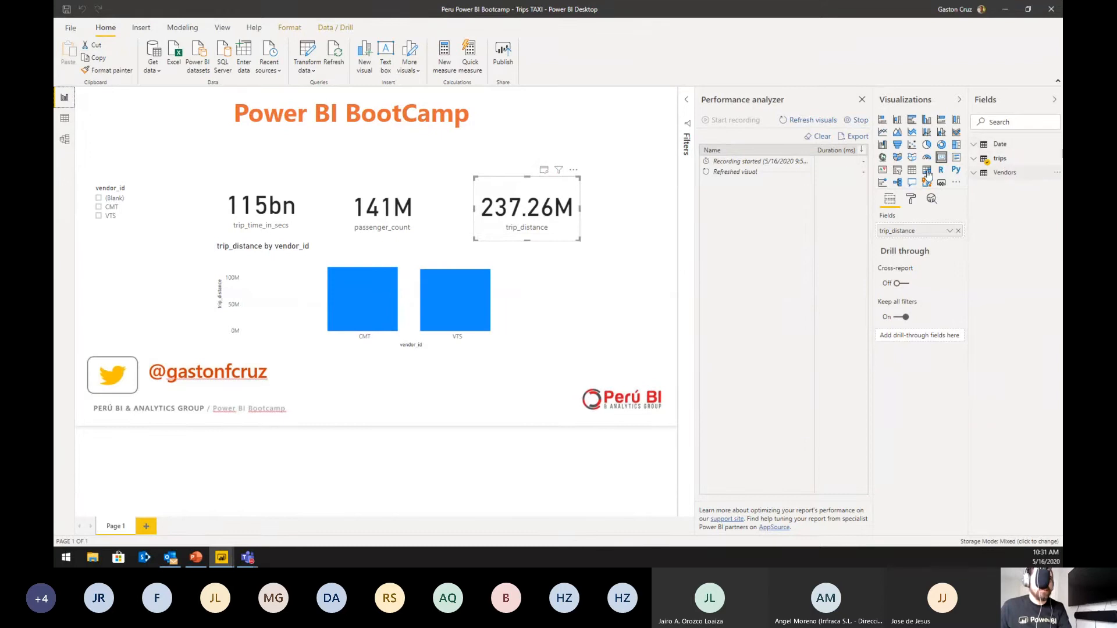
click(801, 121)
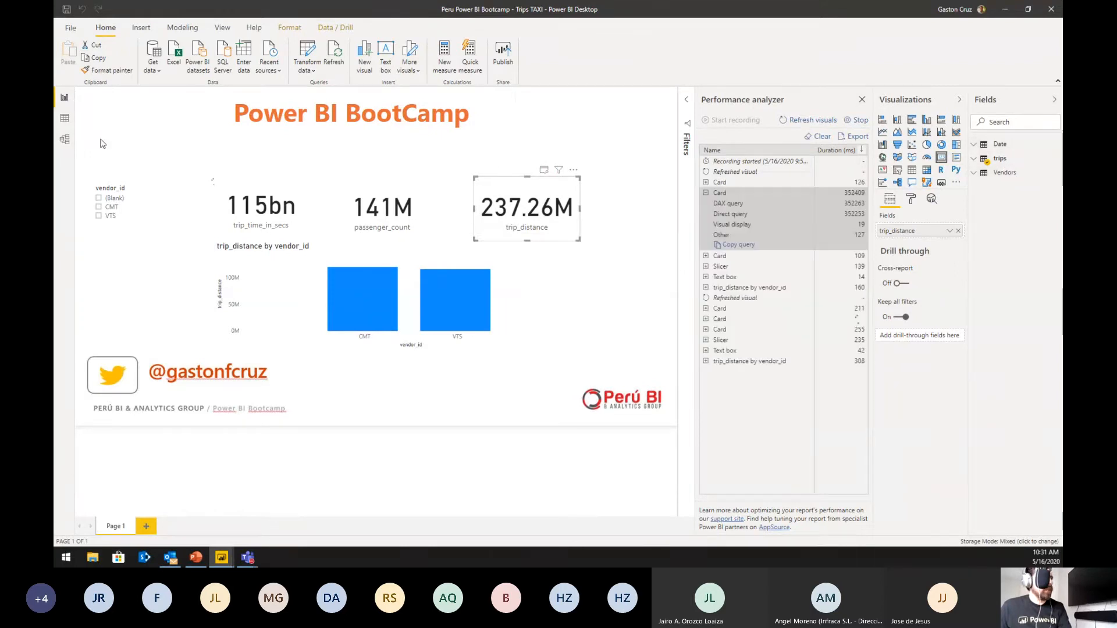
click(65, 120)
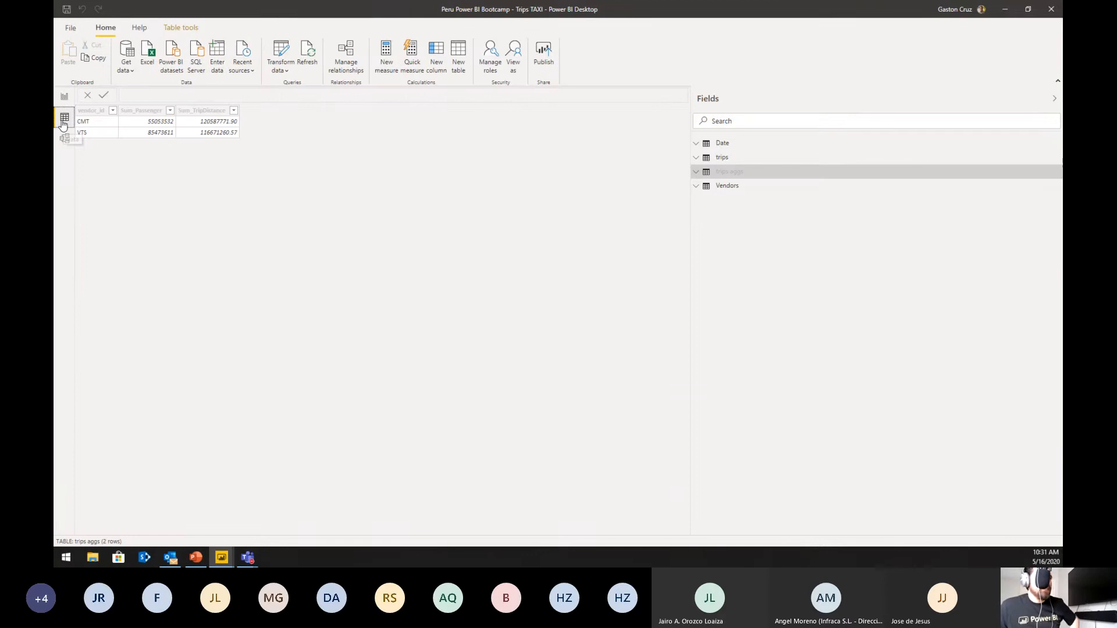
click(728, 186)
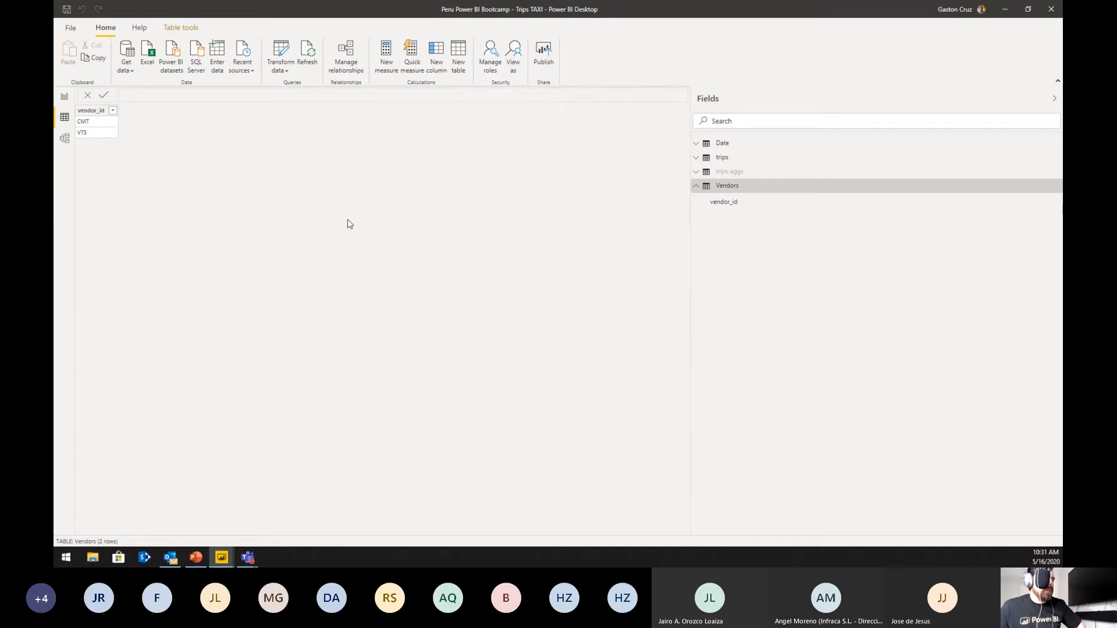
Step: Rearrange the model diagram, moving the Vendors table farther from trips and placing trips aggs below Vendors
click(64, 139)
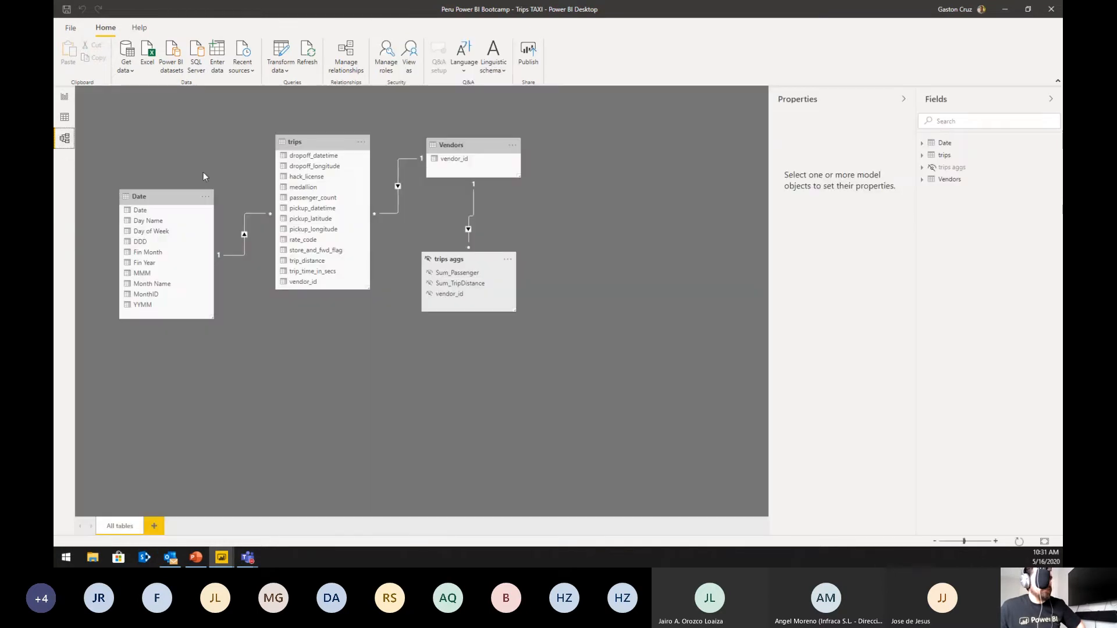
drag(499, 157, 532, 154)
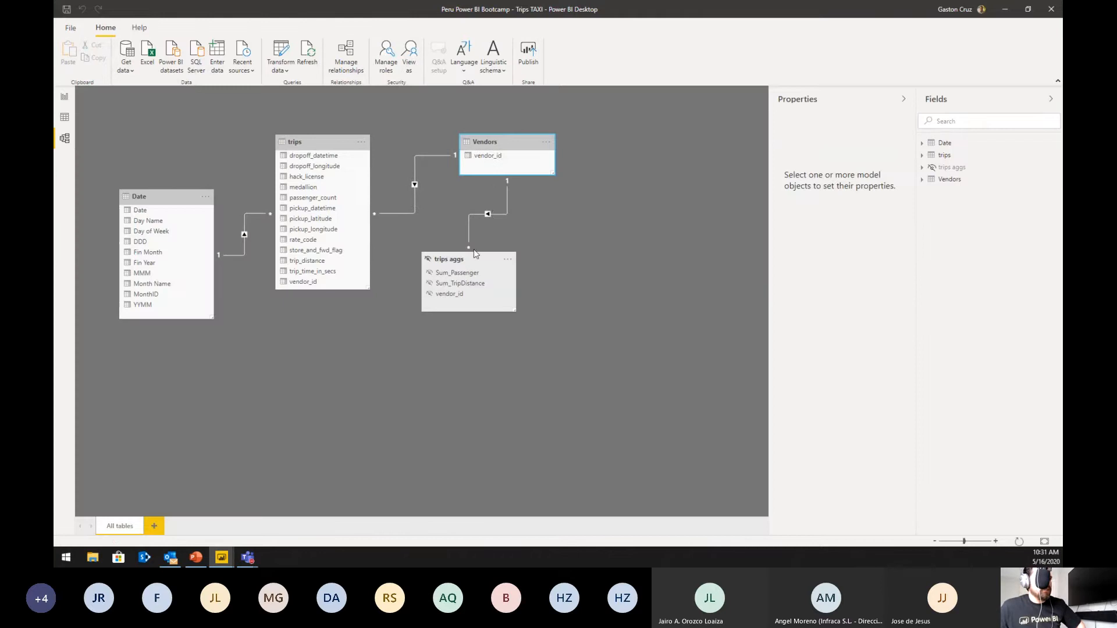
drag(475, 253, 557, 234)
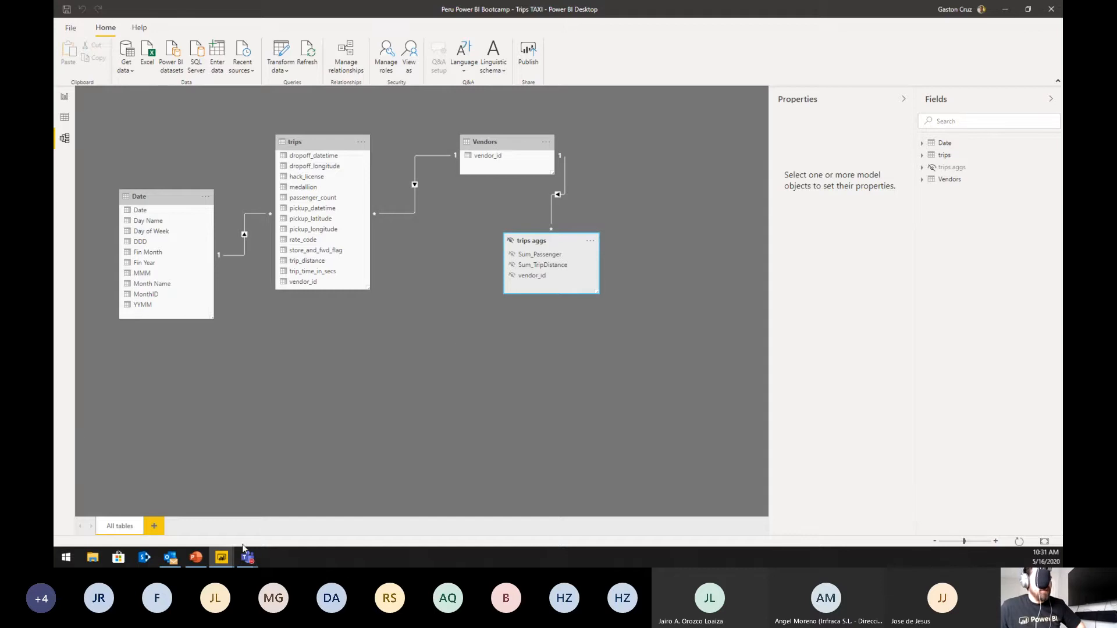
mouse_move(222, 559)
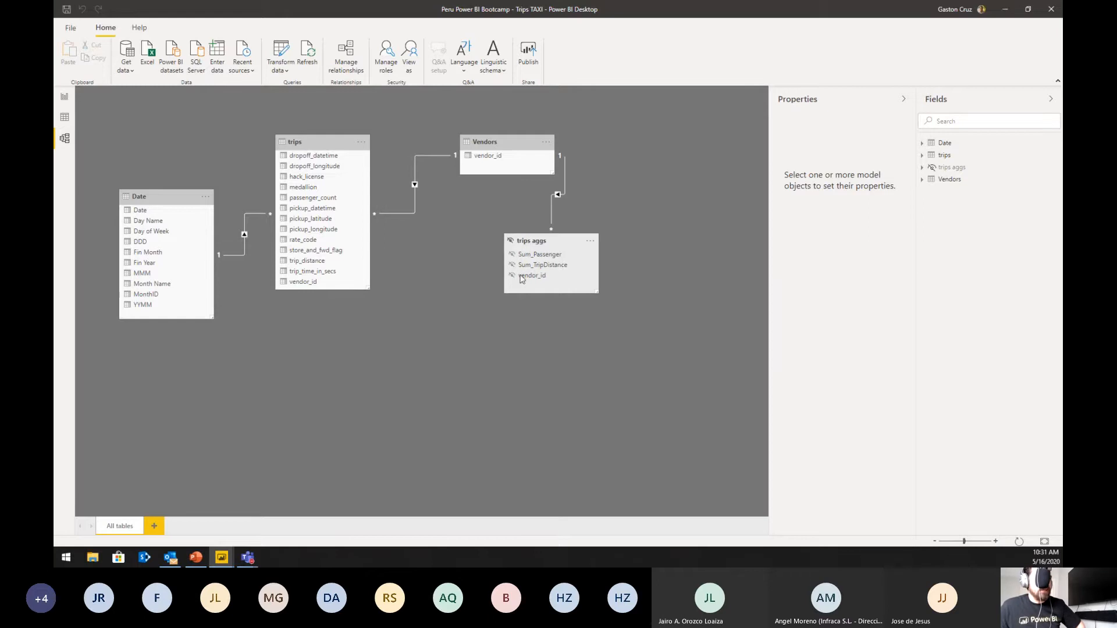
drag(547, 246, 472, 253)
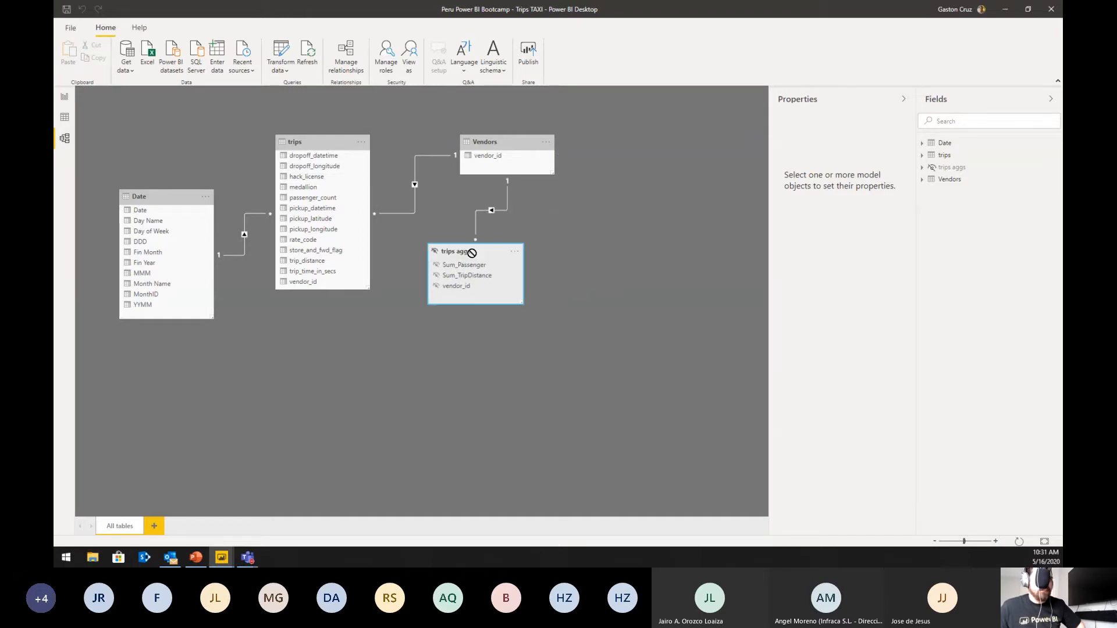
Step: Check the storage mode of the trips table and its available options in the advanced properties, keeping DirectQuery
click(311, 143)
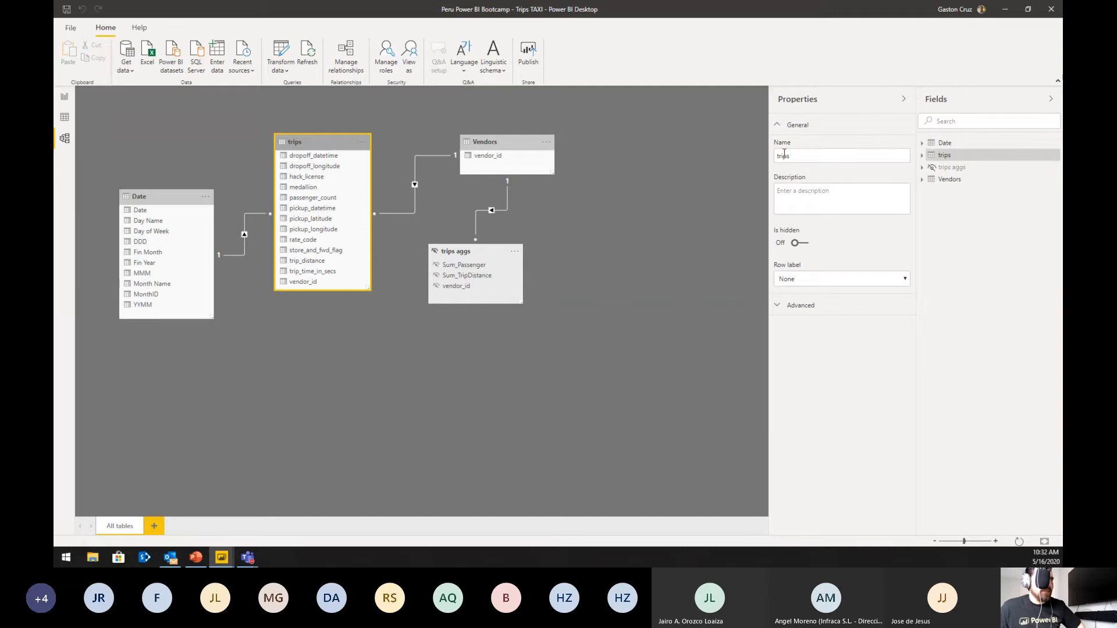
click(778, 308)
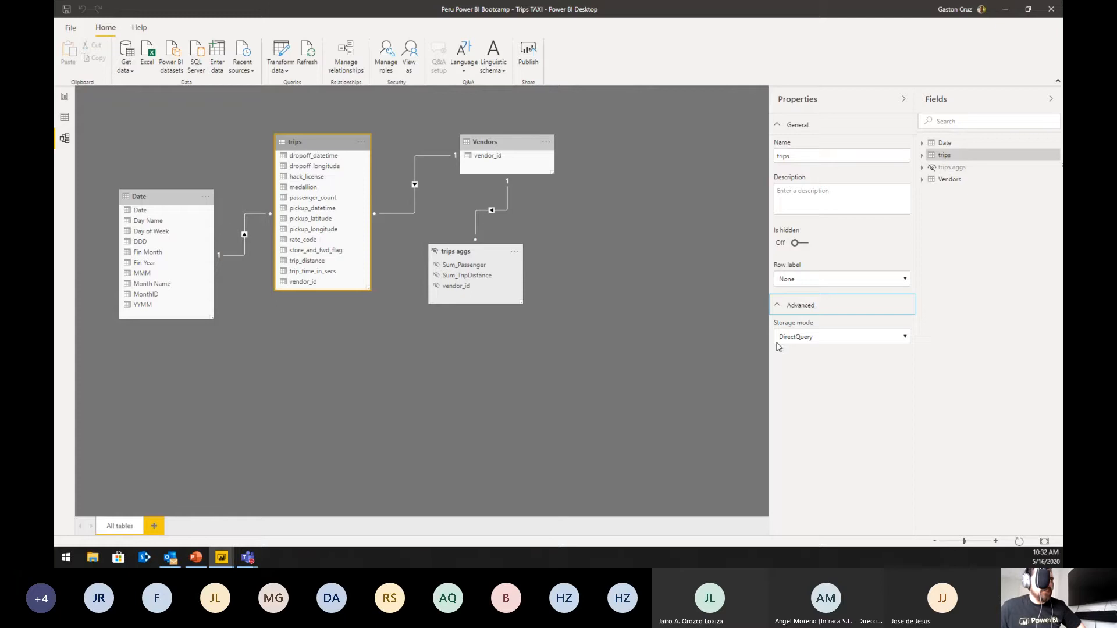
click(821, 342)
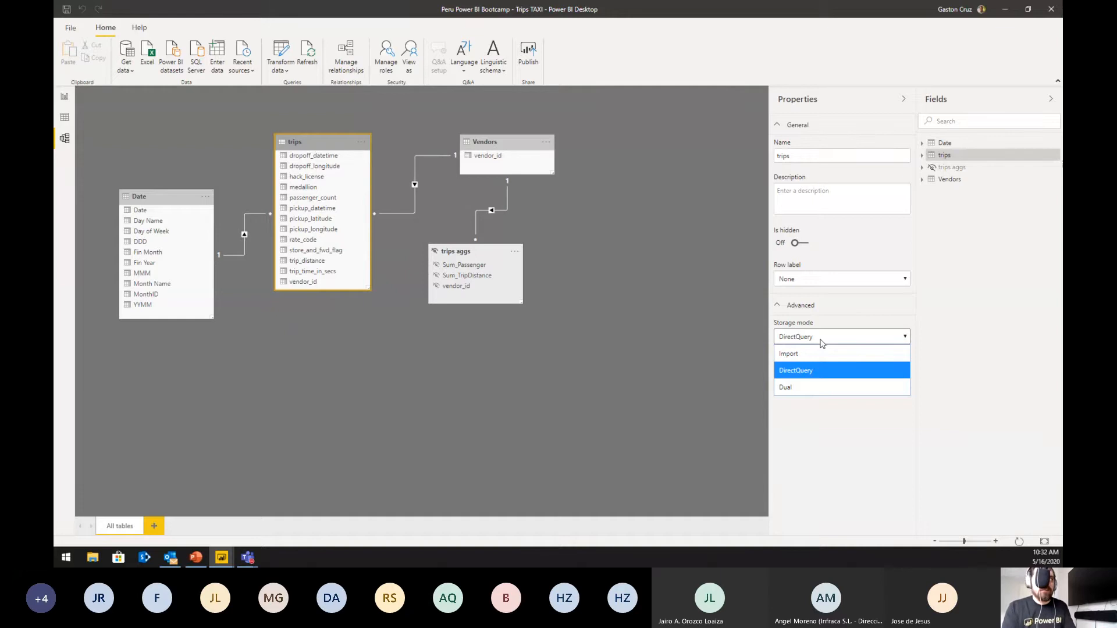
click(821, 342)
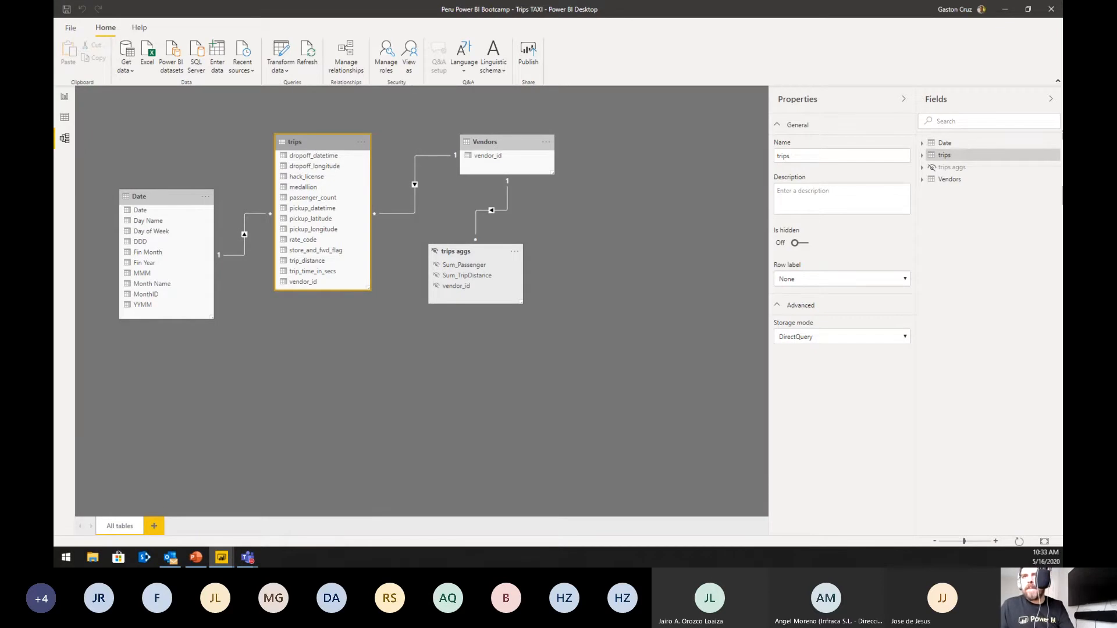
Step: Bring the Power Query Editor window into view and duplicate the trips query
drag(1113, 139, 533, 114)
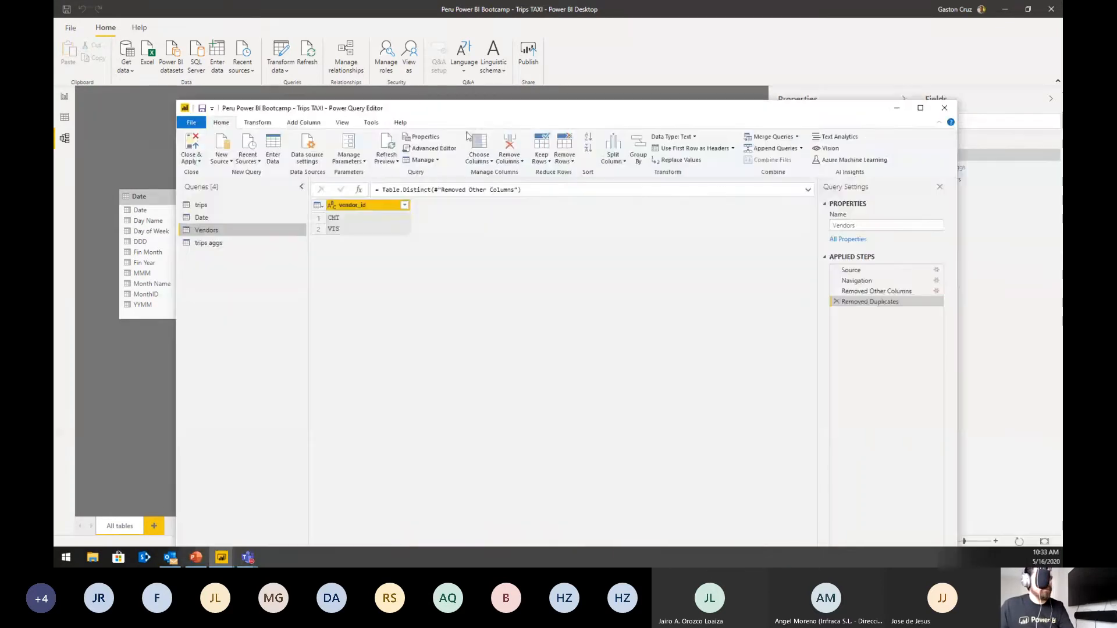
click(198, 206)
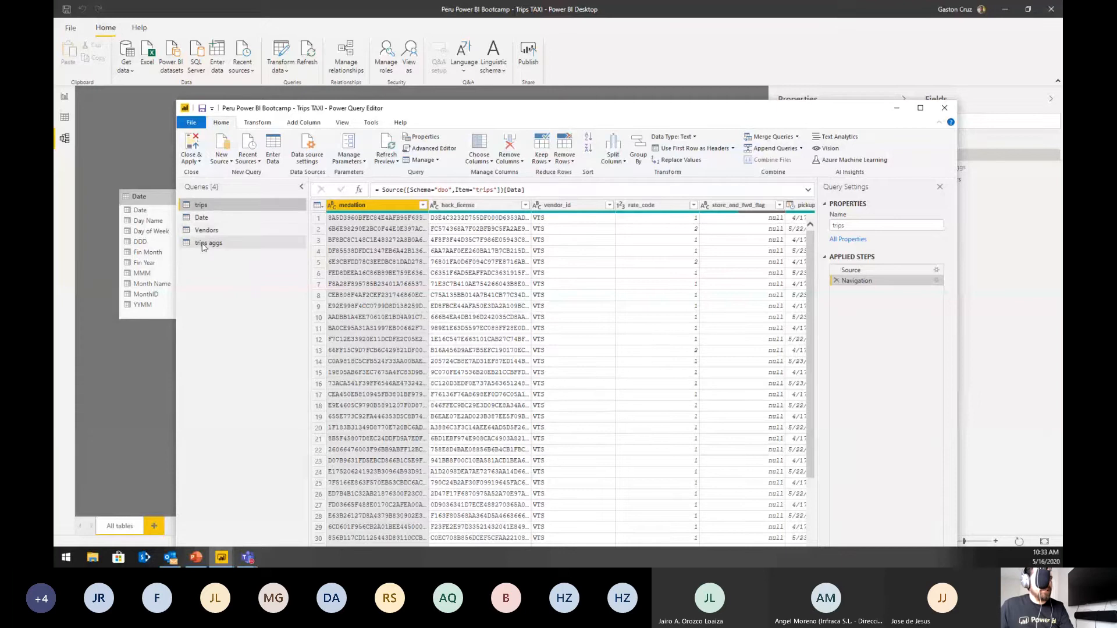
right_click(203, 211)
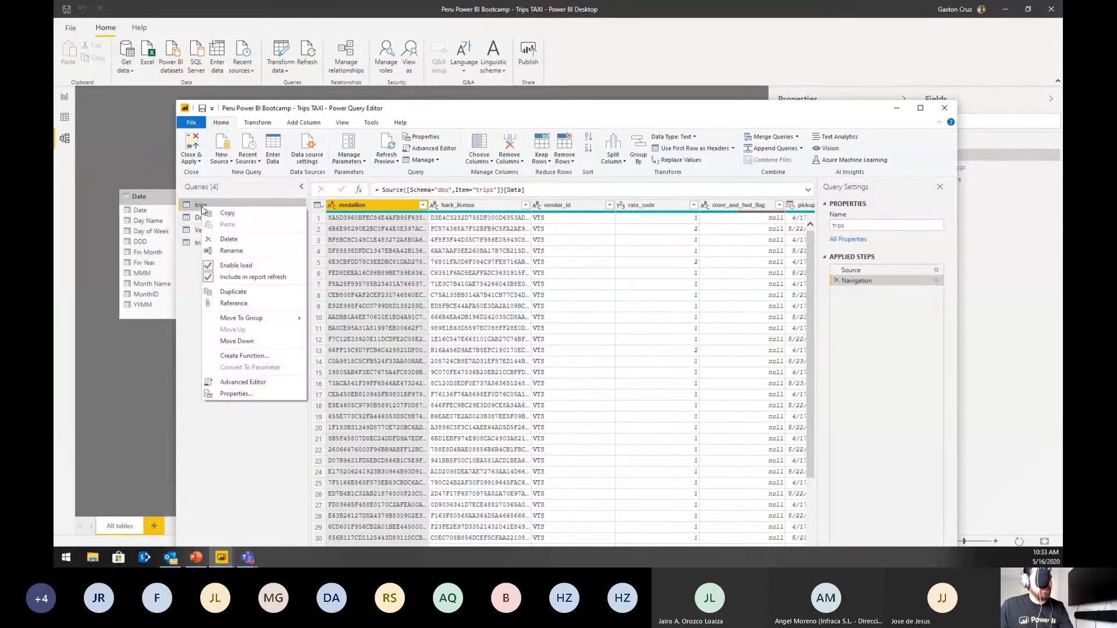
click(232, 292)
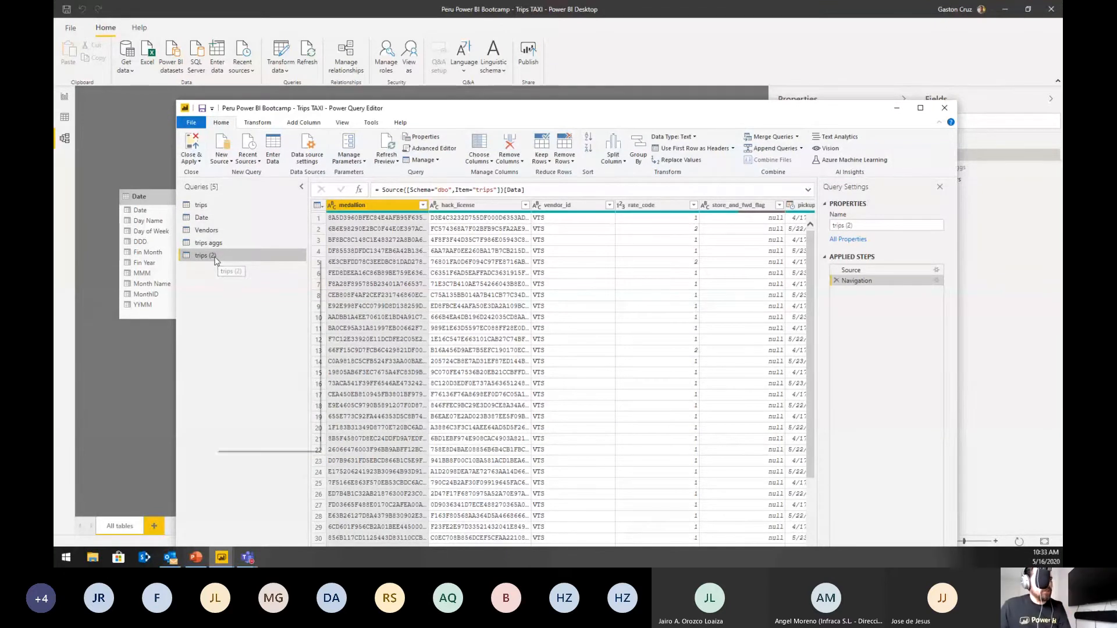
right_click(212, 258)
click(195, 280)
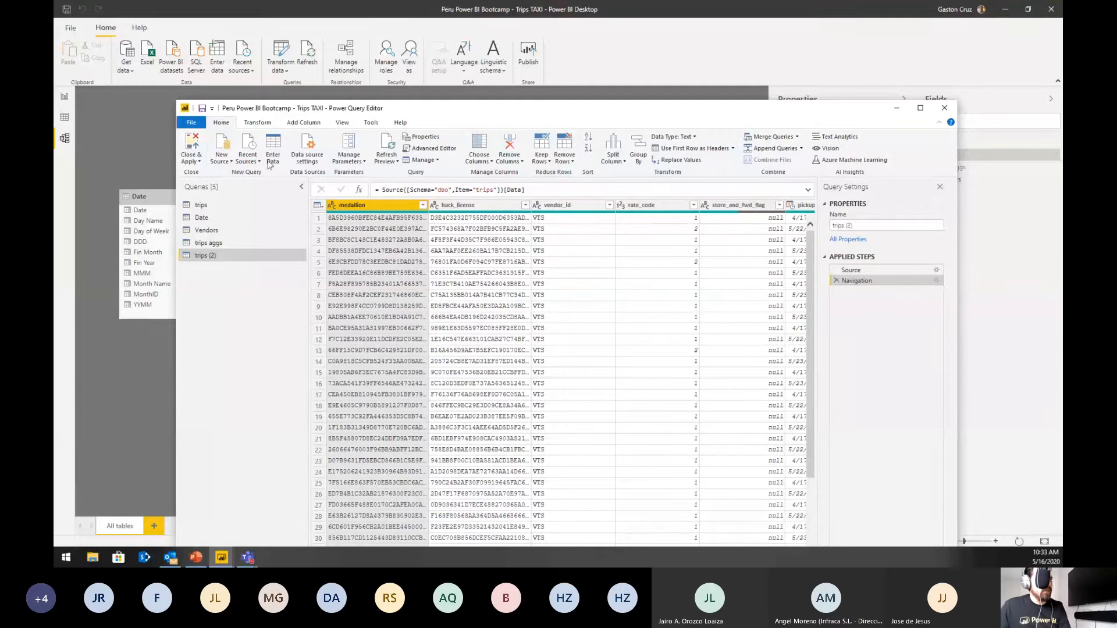
Step: Start a Group By on the duplicated trips query, grouping by vendor_id in Advanced mode
click(254, 125)
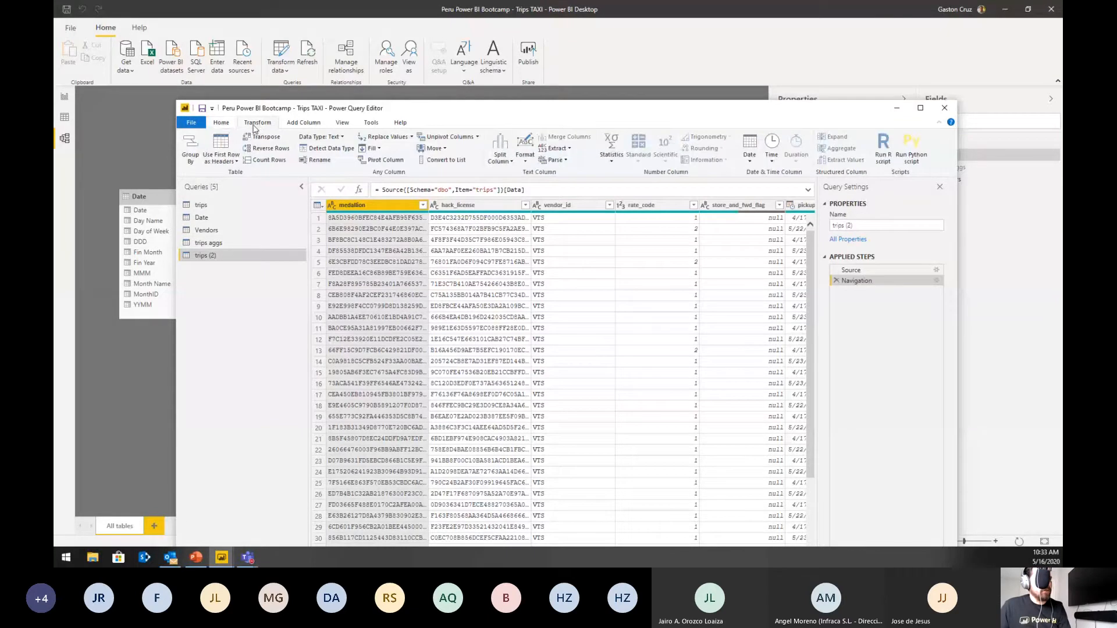
click(190, 165)
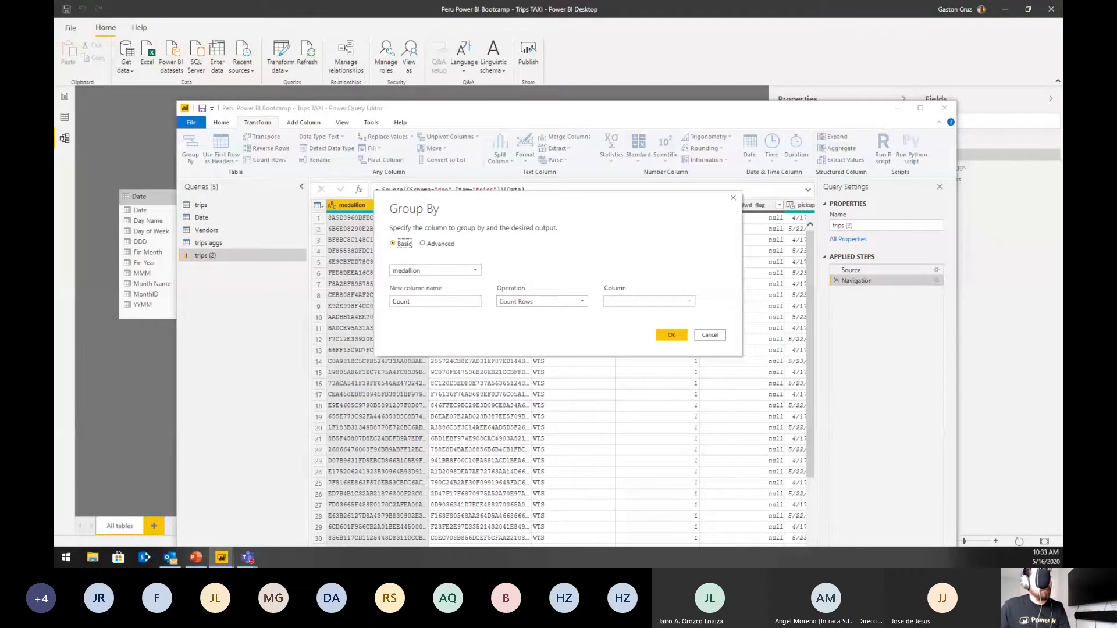
drag(542, 199, 635, 170)
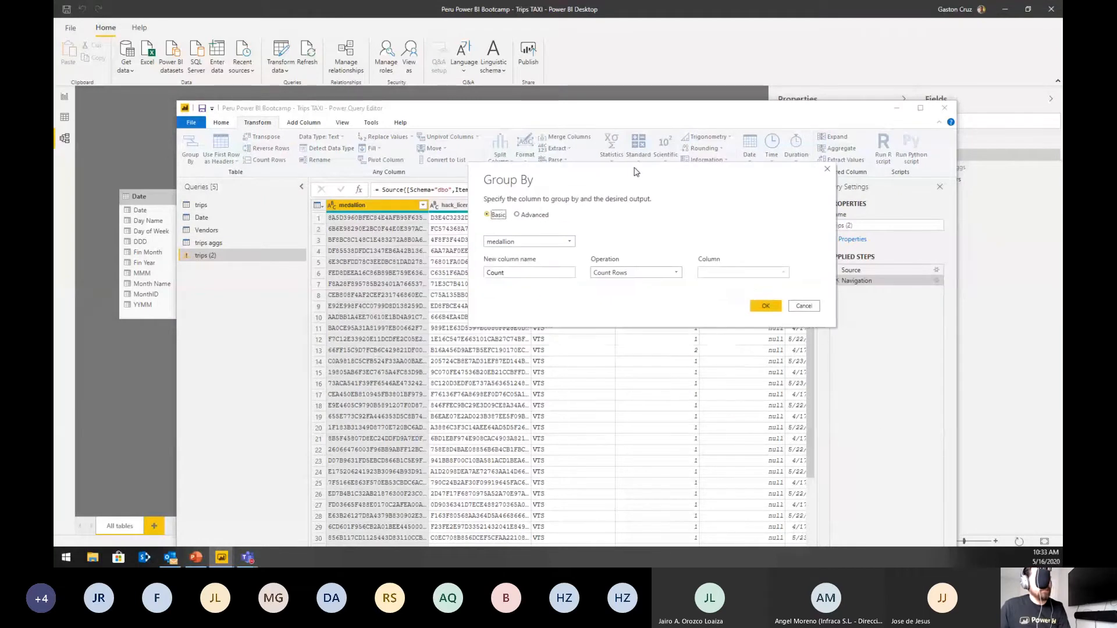
click(564, 242)
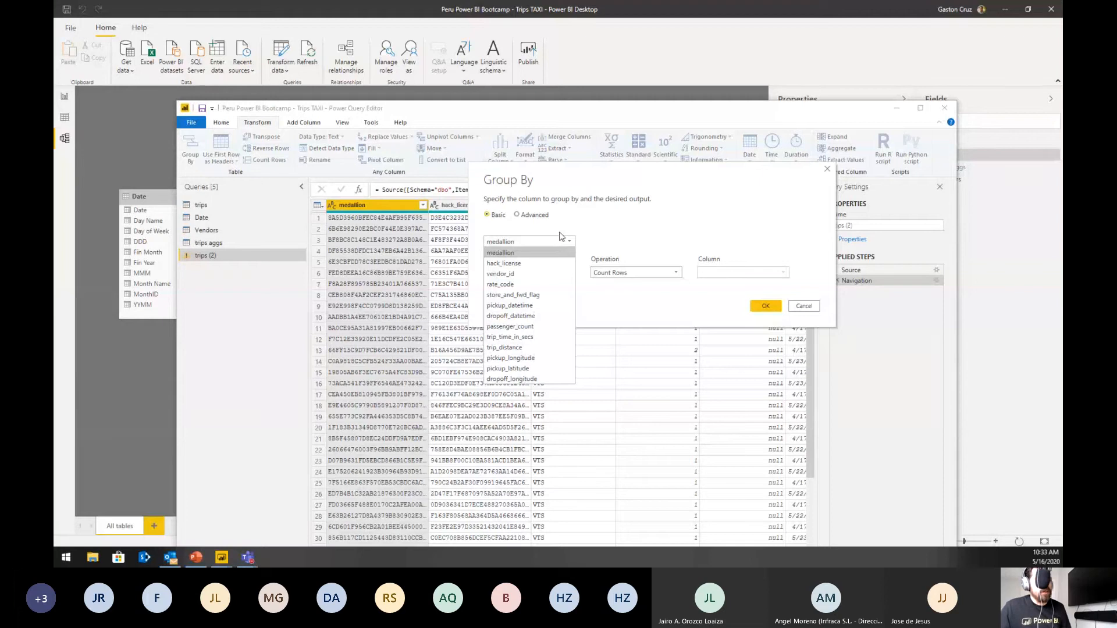
click(511, 277)
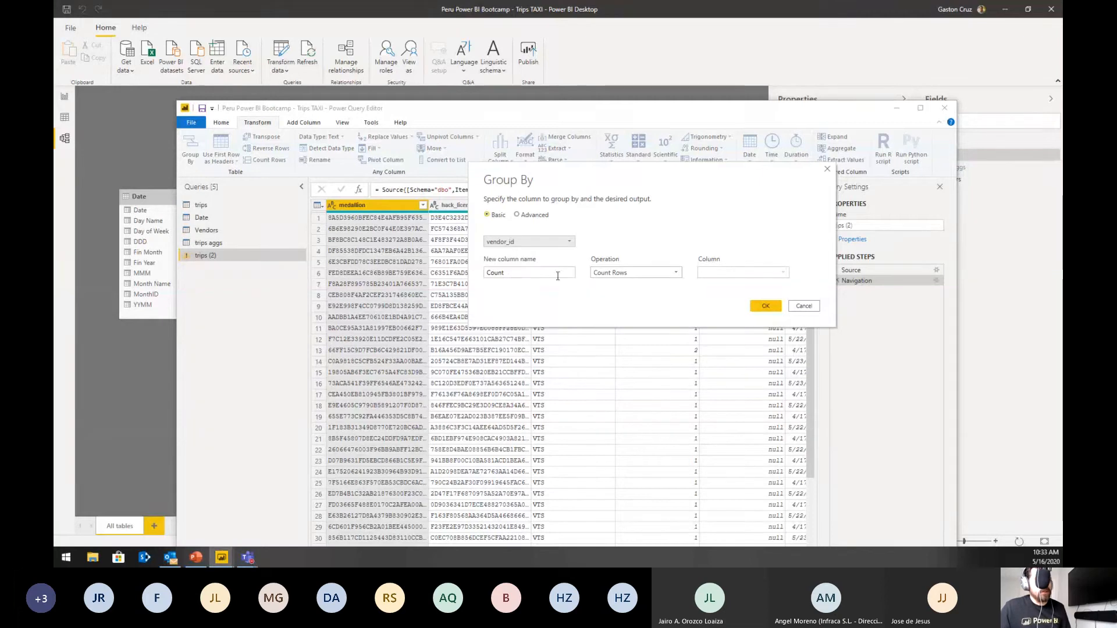
click(532, 216)
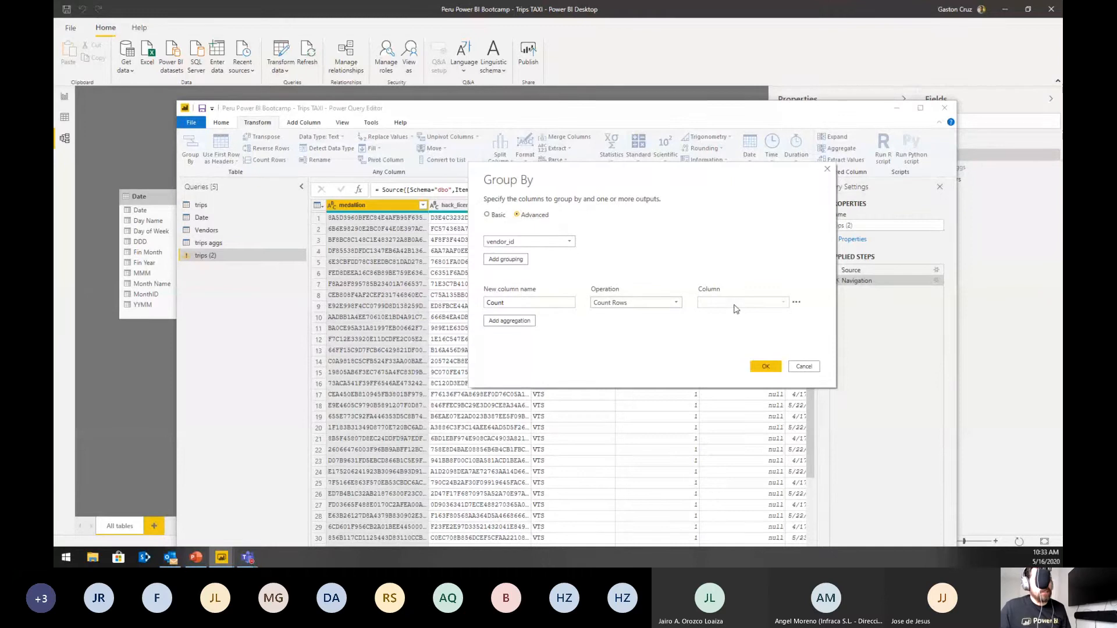
Step: Add an aggregation named Sum_Passenger that sums the passenger_count column
click(523, 321)
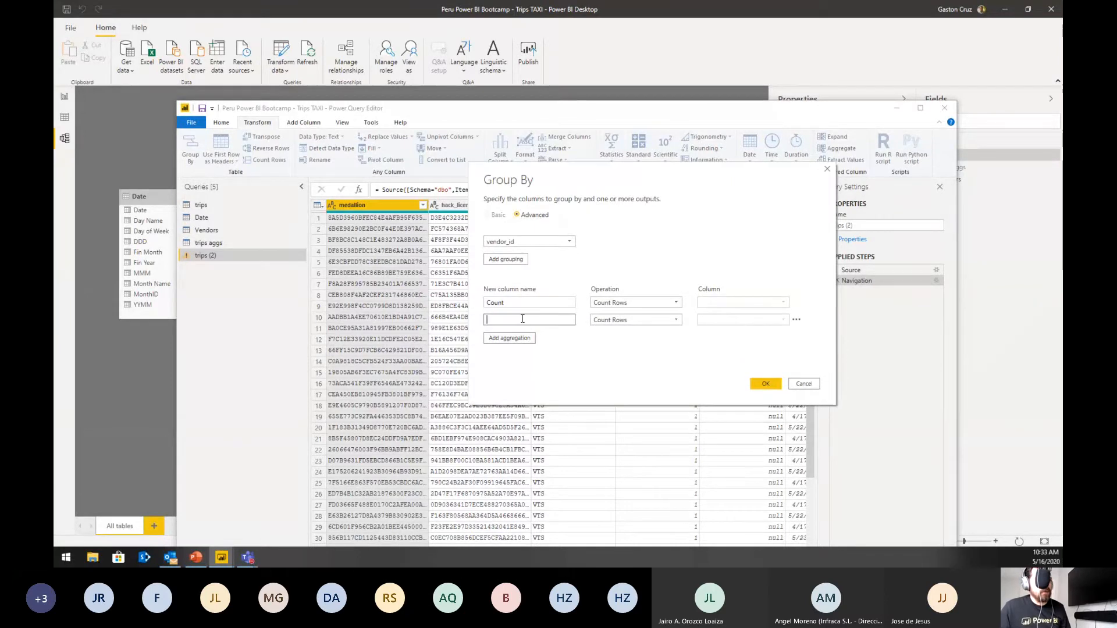
click(522, 318)
text(Sum )
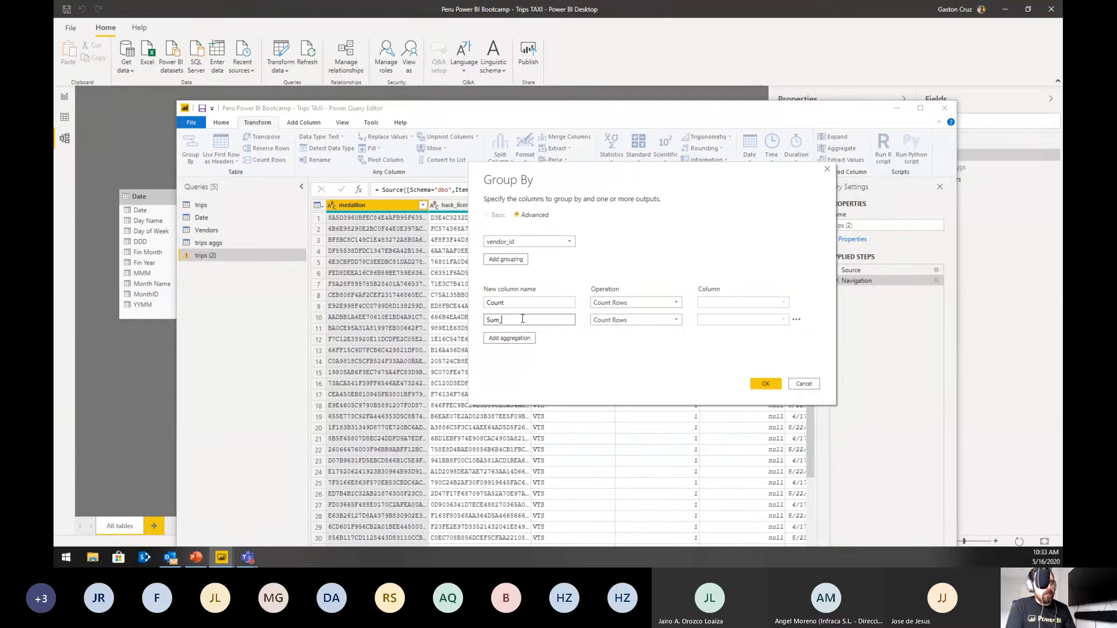
text(P)
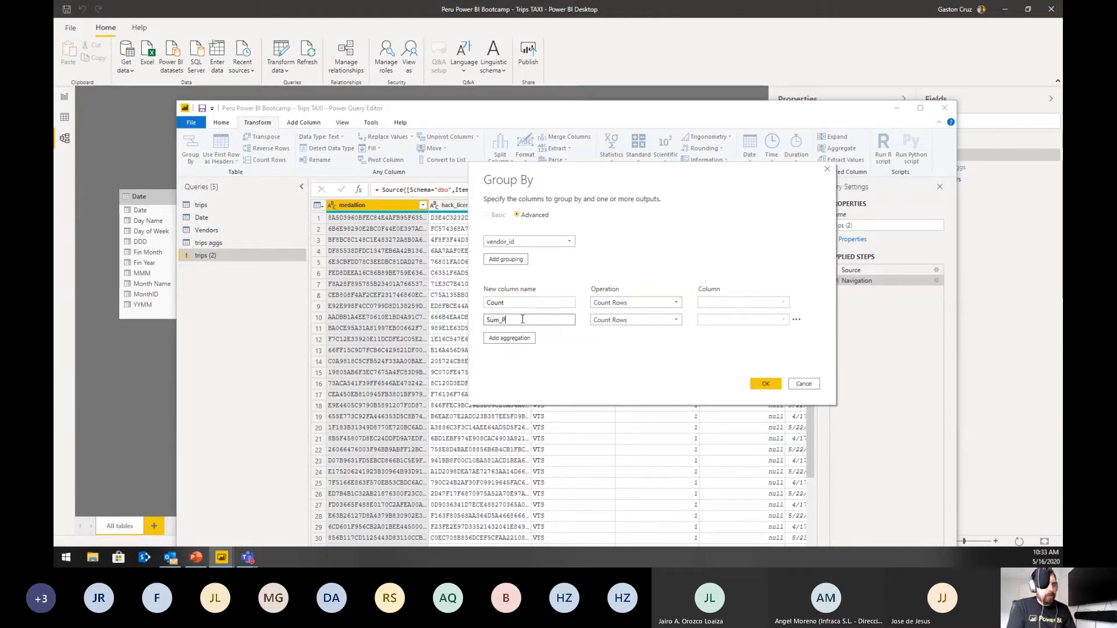
text(asse)
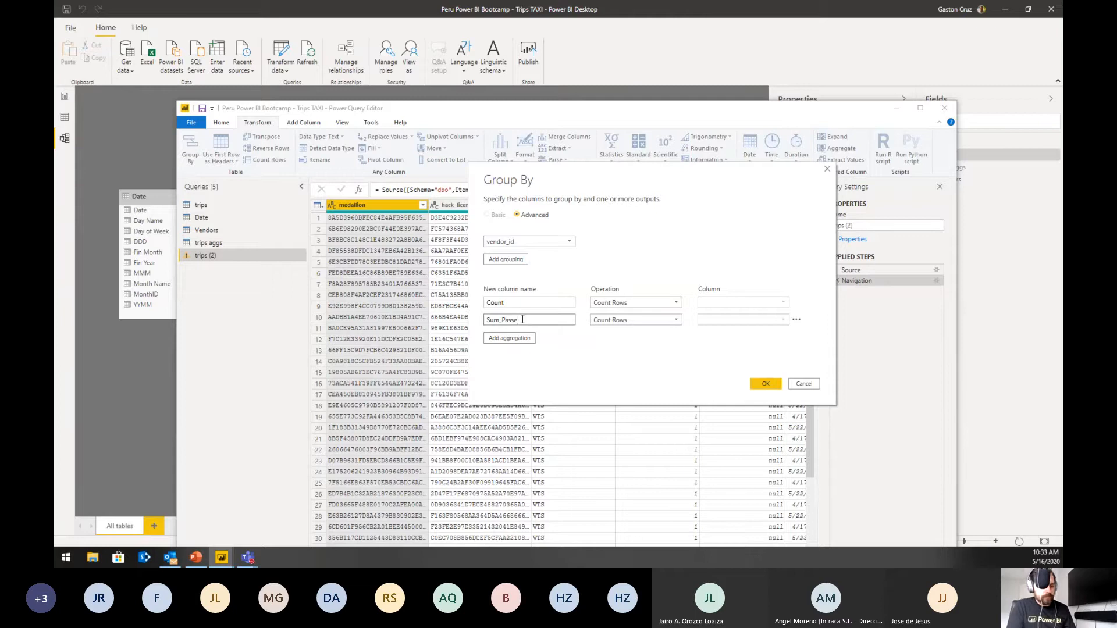
text(nger)
click(605, 320)
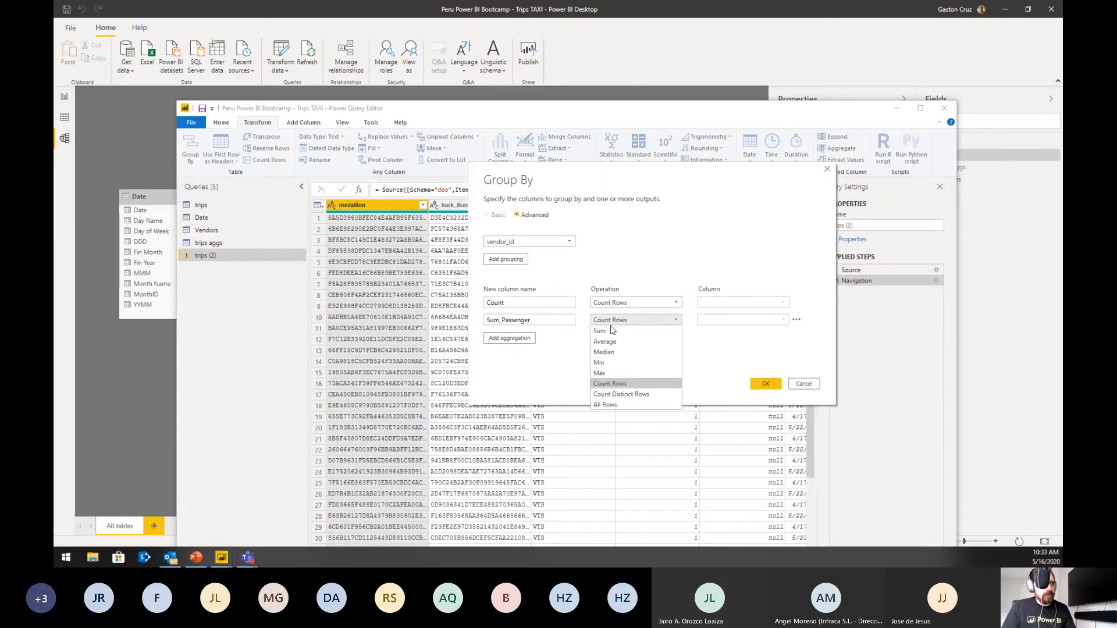
click(604, 334)
click(743, 320)
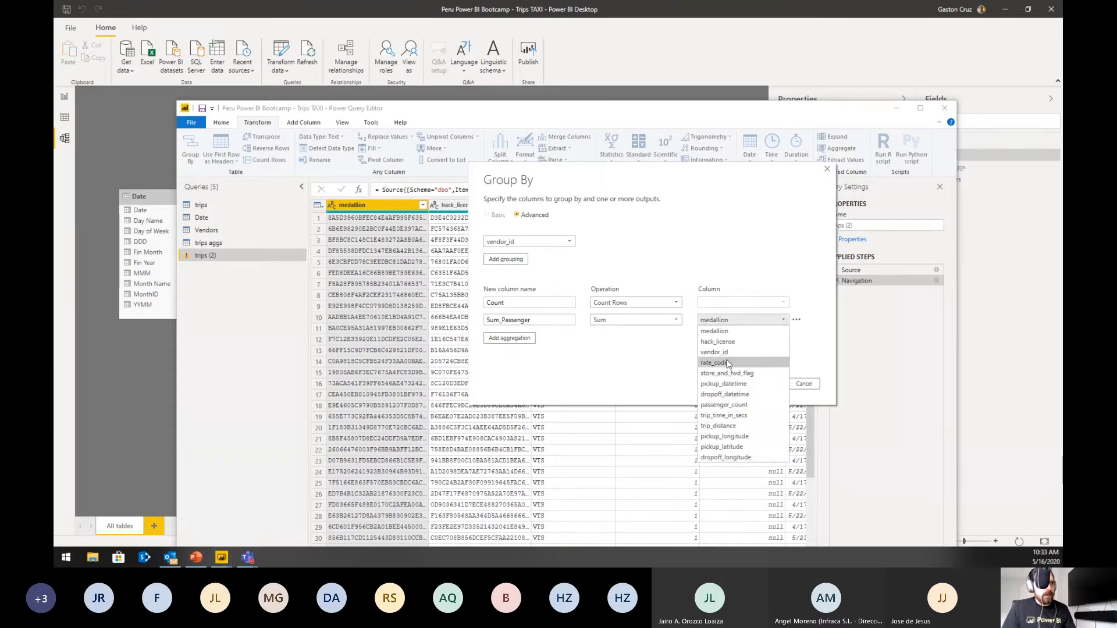
click(735, 406)
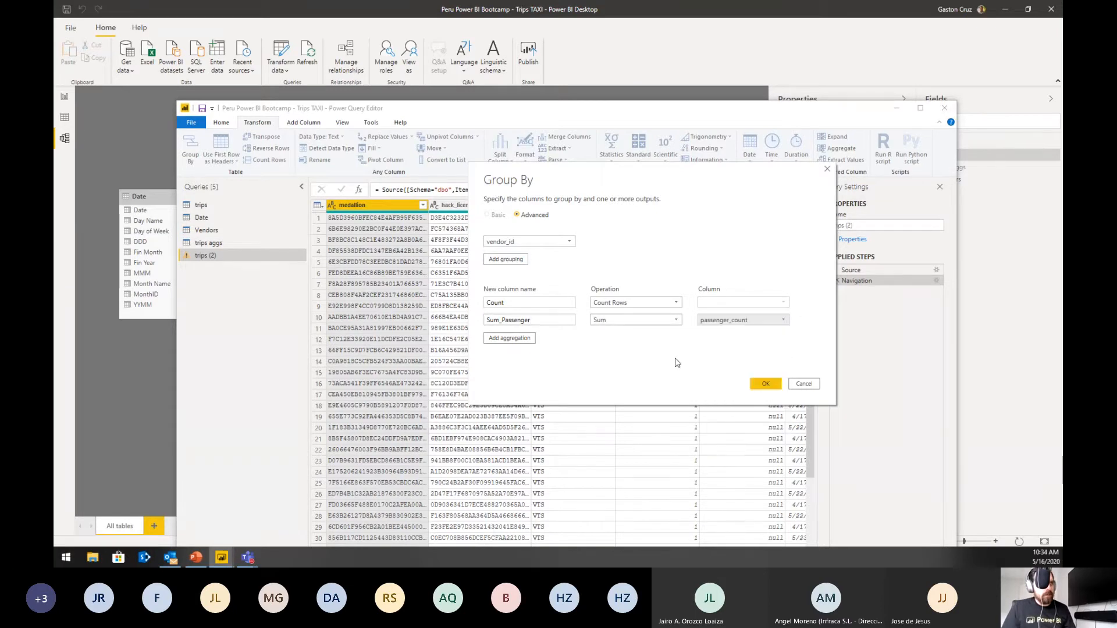
Step: Add another aggregation named Sum_Distance that sums the trip_distance column
click(515, 338)
click(519, 337)
text(SUm_D)
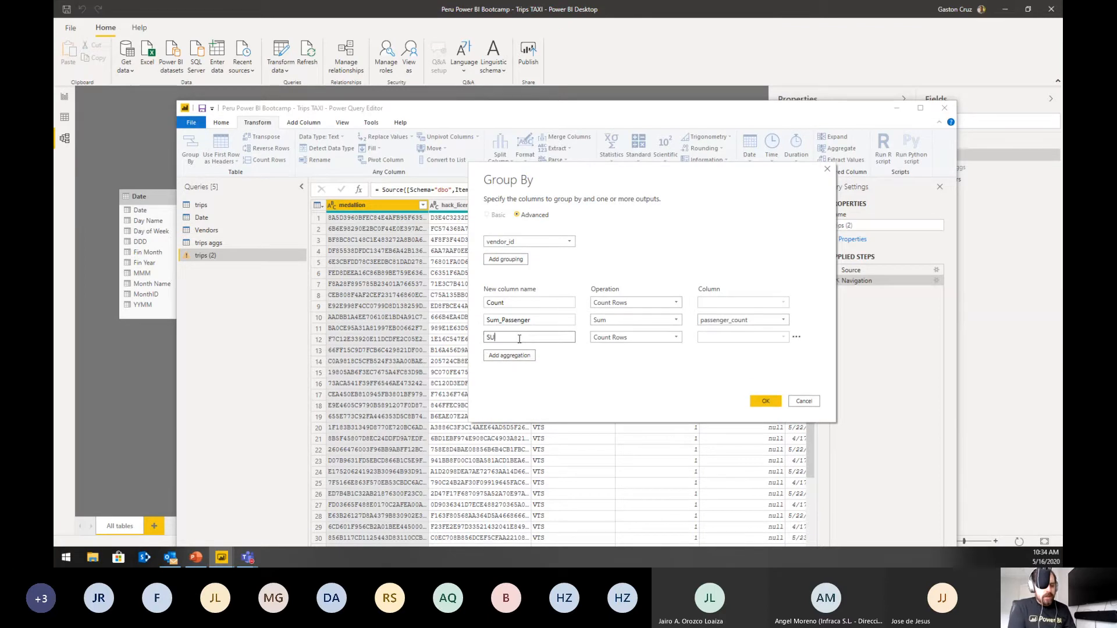
key(BackSpace)
key(BackSpace)
key(BackSpace)
key(BackSpace)
text(um_)
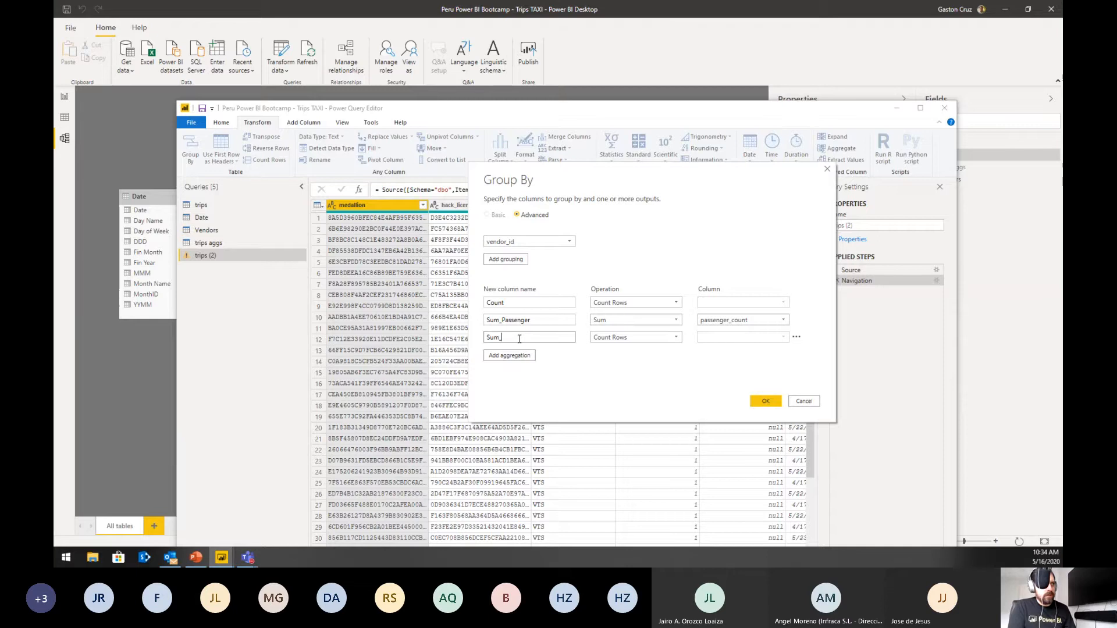
text(Distance)
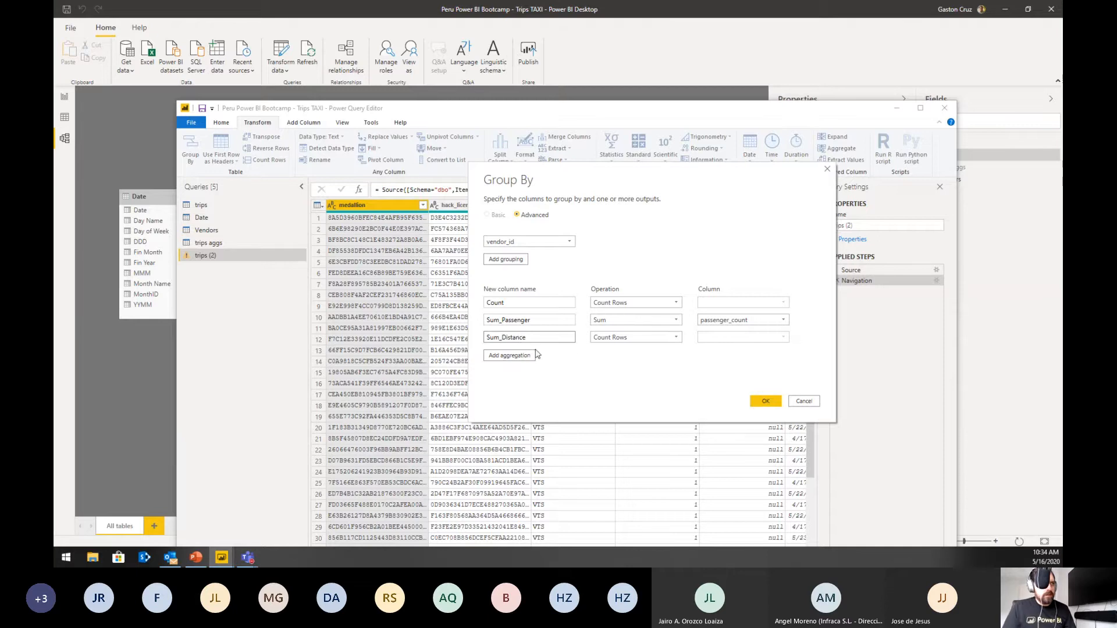
click(635, 337)
click(599, 349)
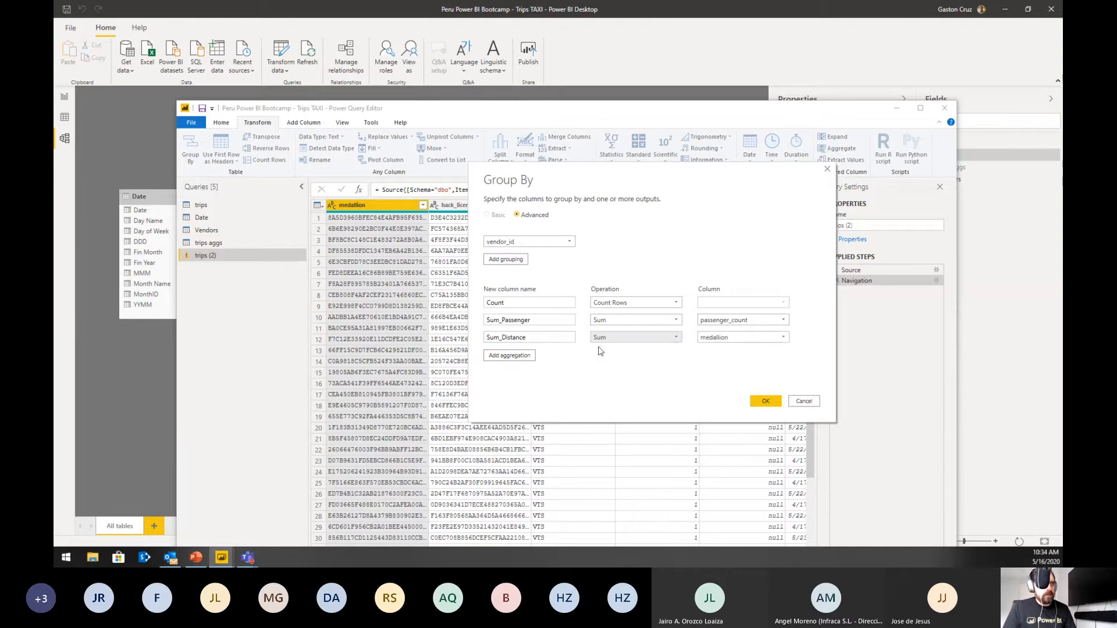
click(712, 337)
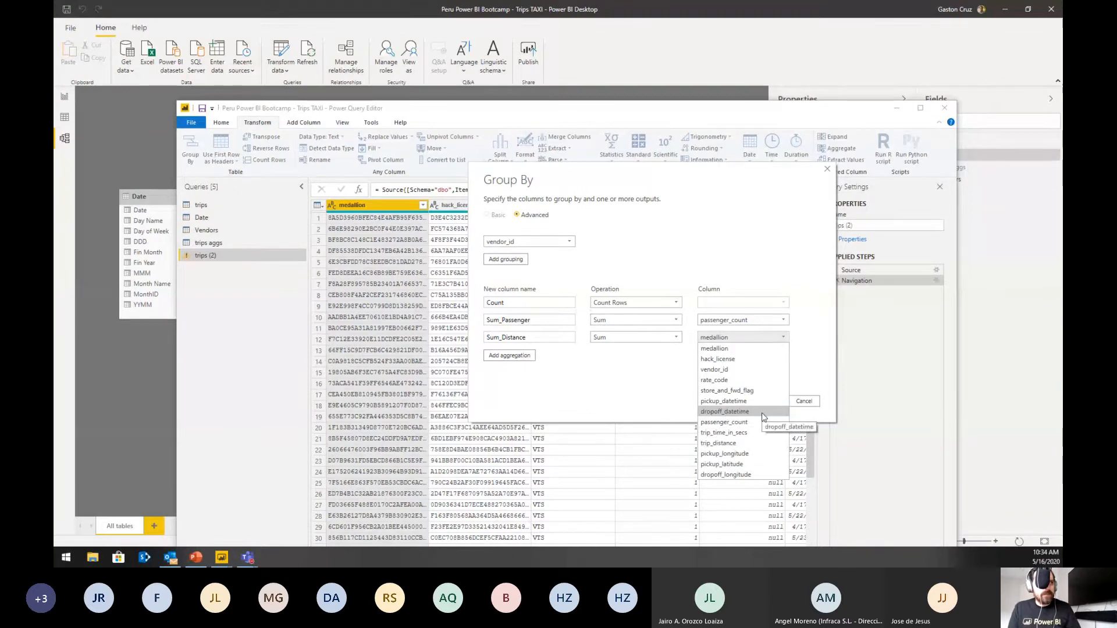
click(751, 443)
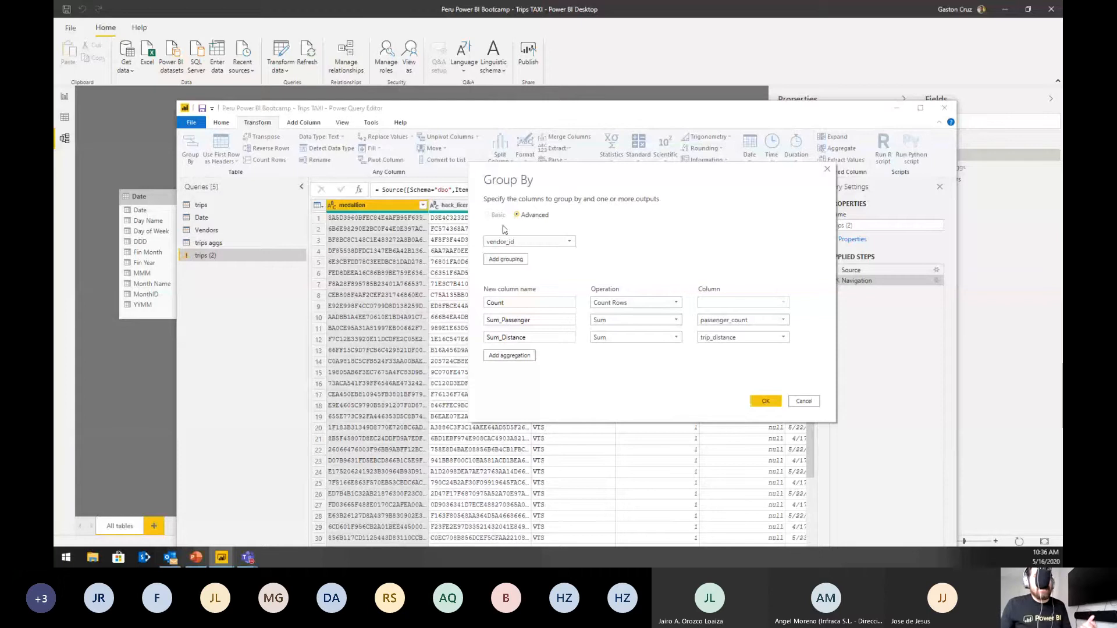
Step: Cancel the grouping, close the Power Query Editor without applying, and discard the pending query changes
click(802, 401)
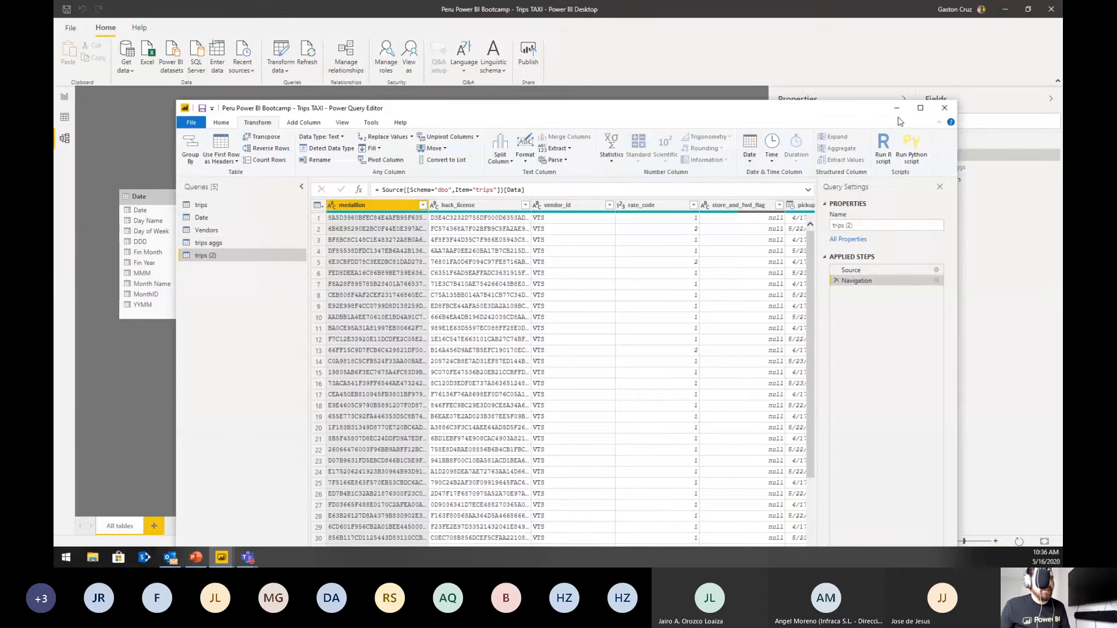
click(944, 107)
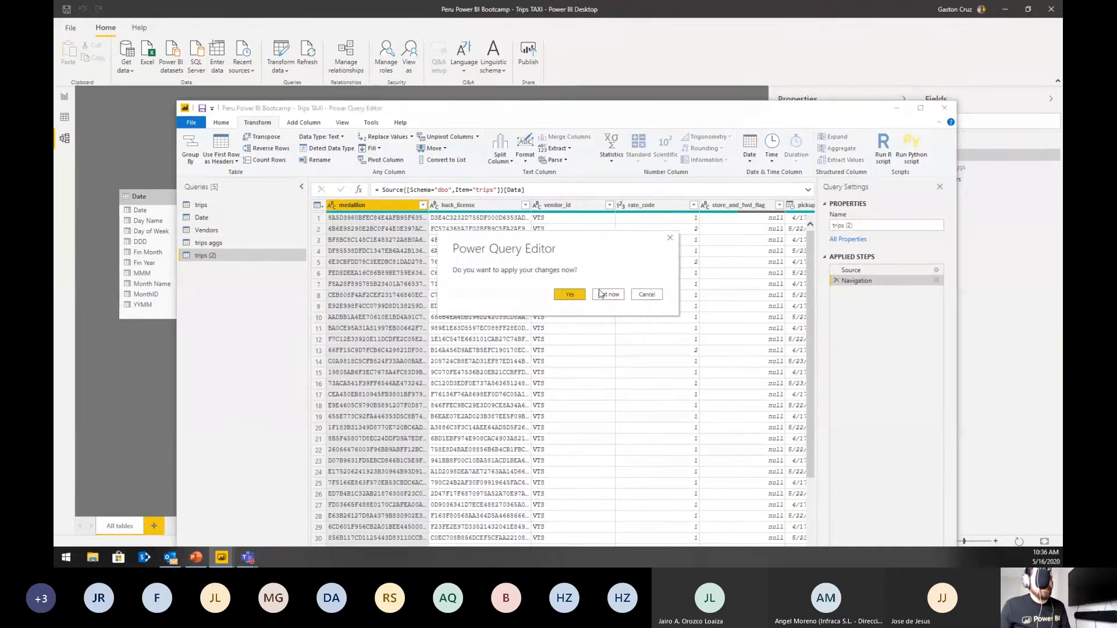
click(607, 300)
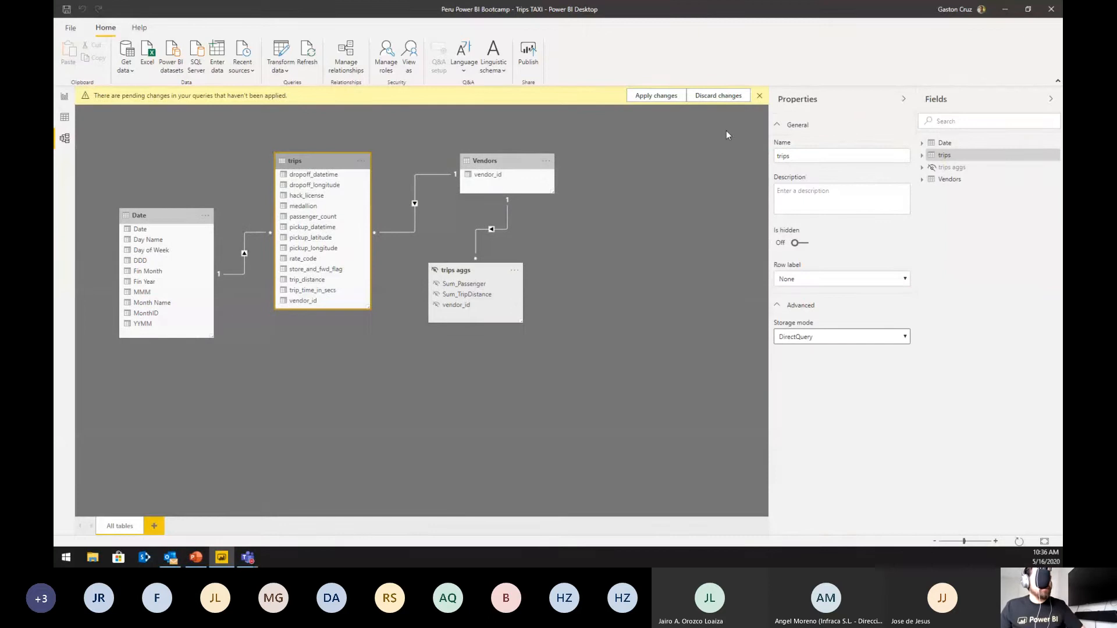
click(718, 96)
click(618, 302)
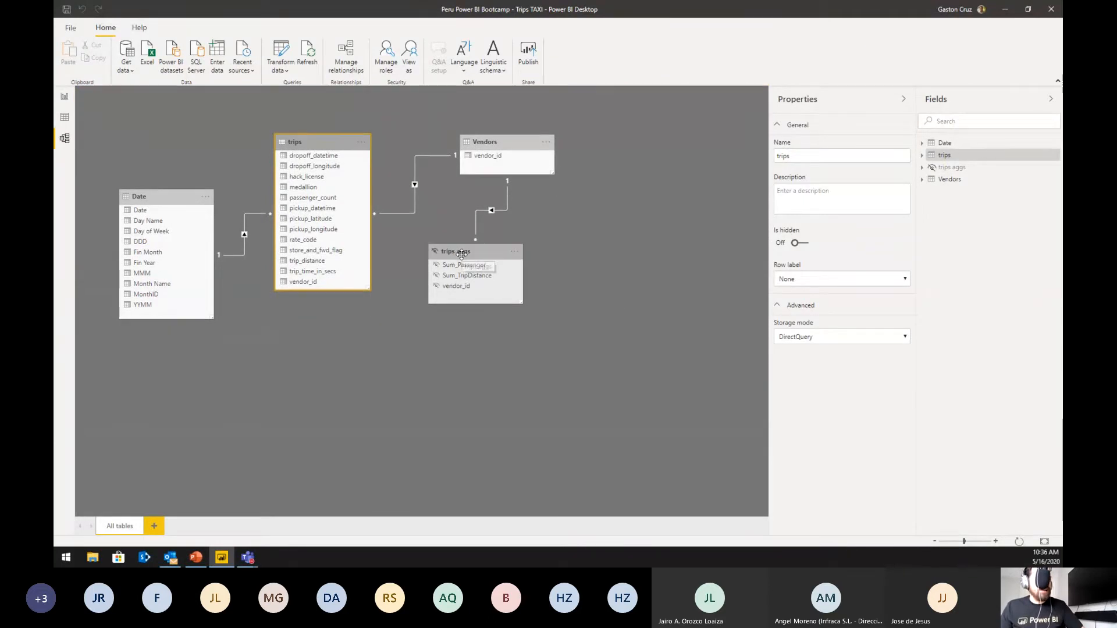
Step: Rearrange the model diagram, moving trips closer to Vendors, raising Date and Vendors, and placing trips aggs below trips
drag(461, 255, 494, 269)
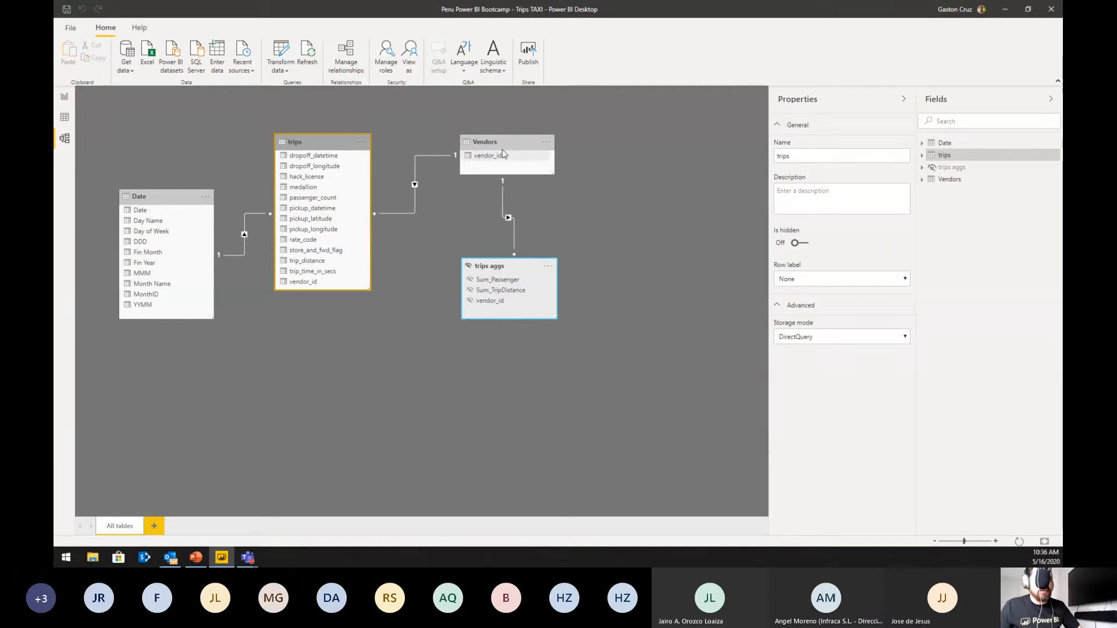
drag(326, 142, 355, 129)
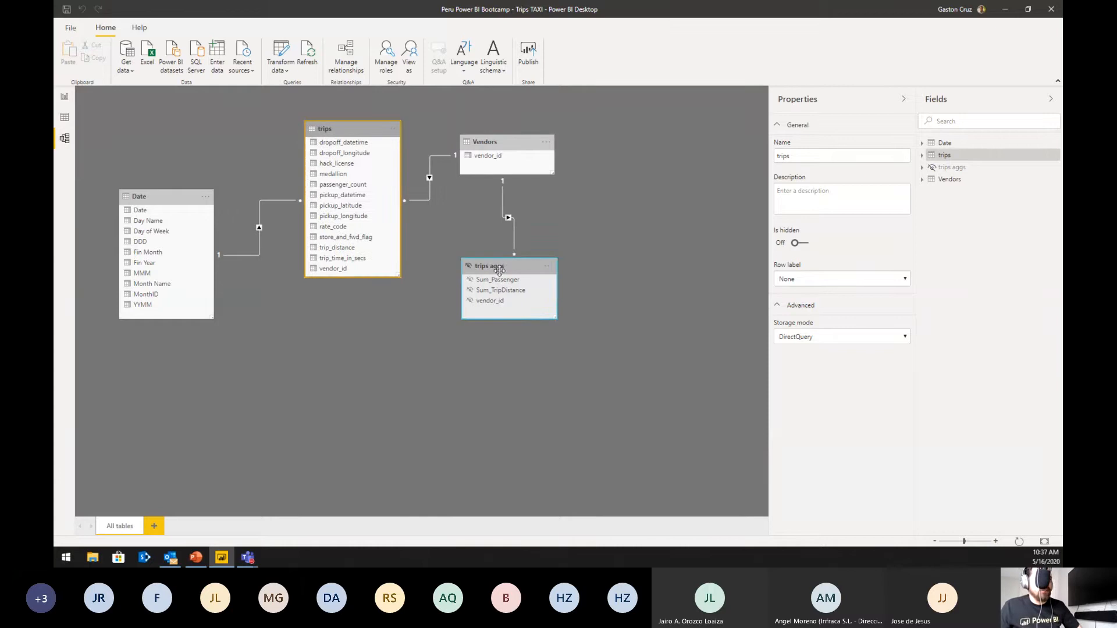
drag(499, 269, 457, 321)
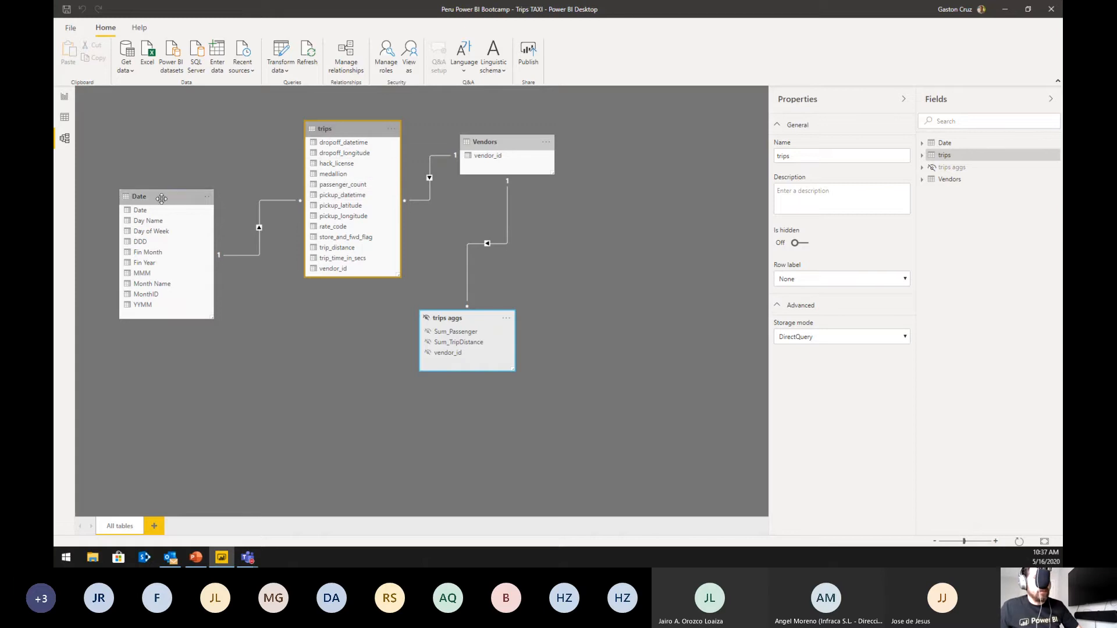
drag(161, 198, 170, 158)
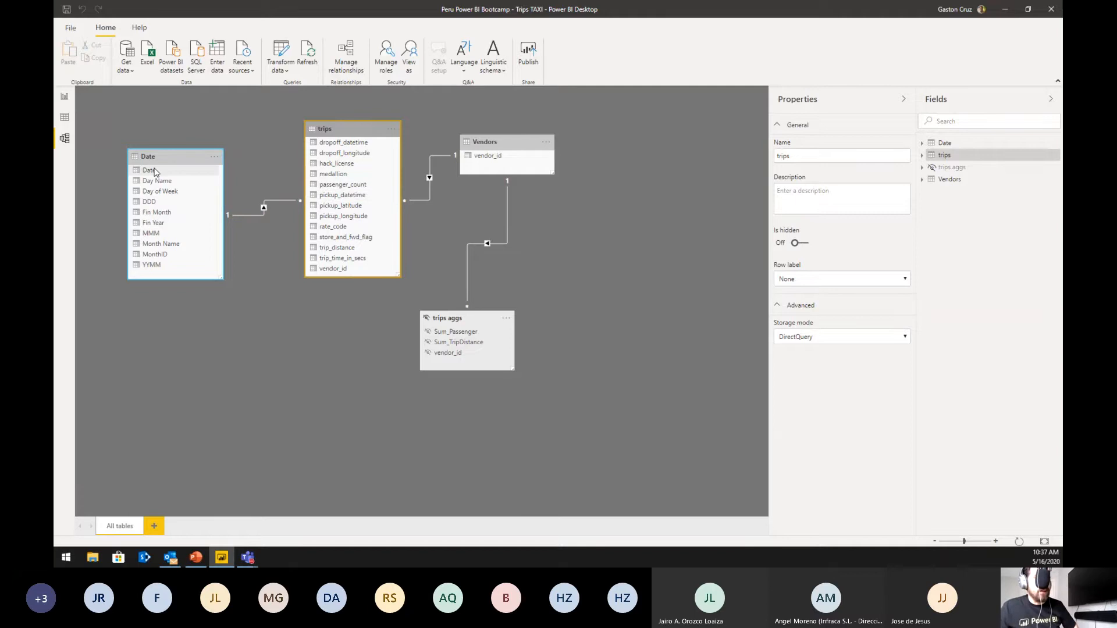
drag(487, 141, 487, 121)
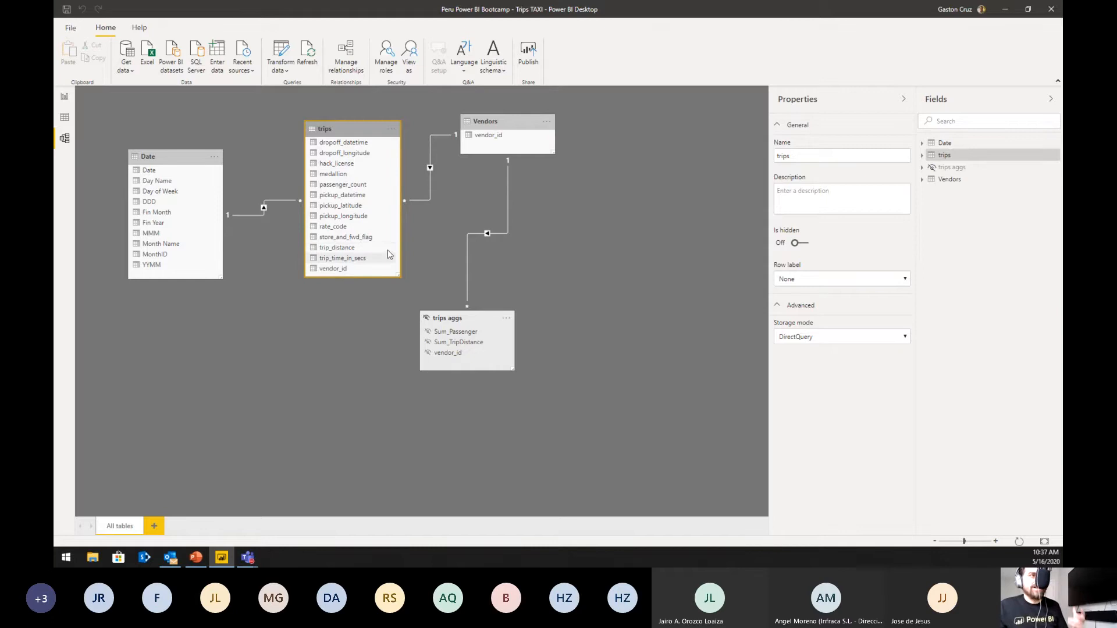
drag(465, 317, 520, 264)
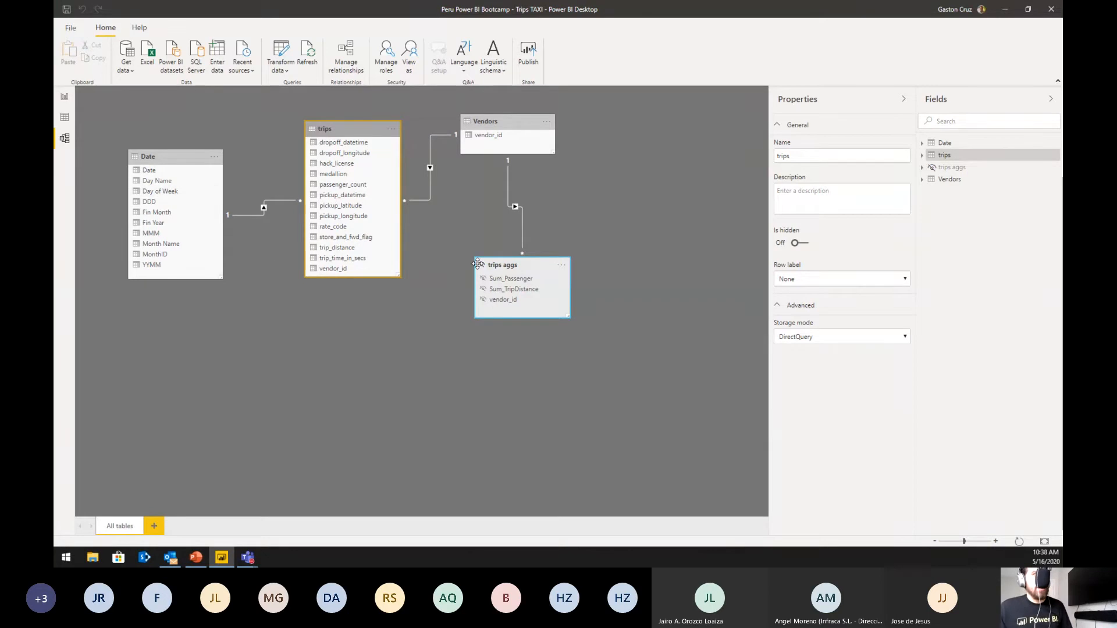
drag(477, 265, 321, 347)
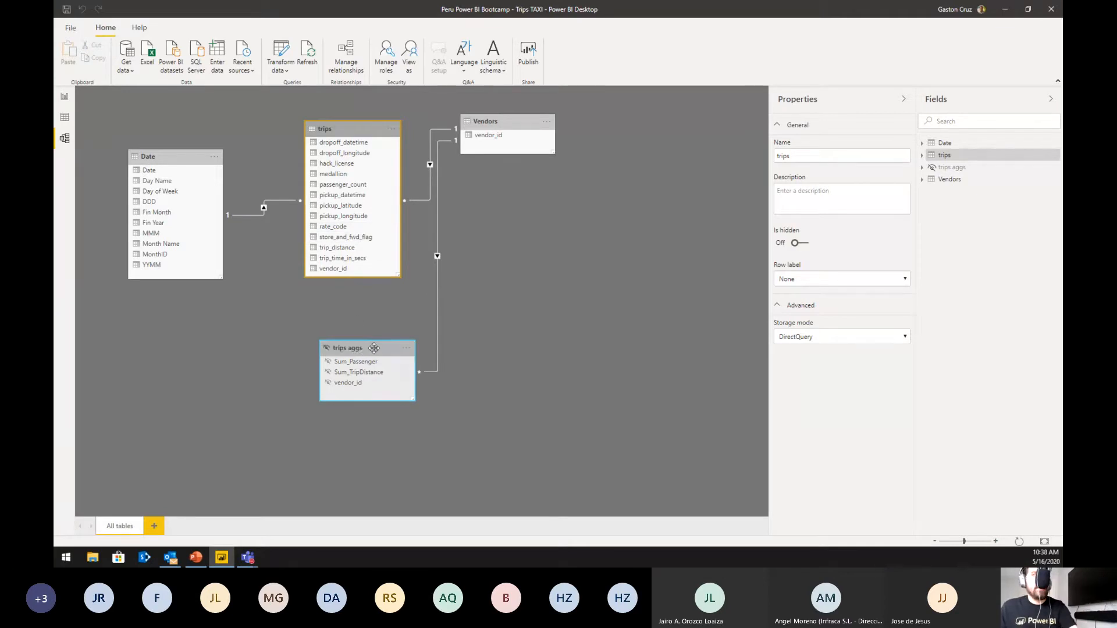
Step: Place trips aggs below Vendors in the model diagram and check the storage modes of trips aggs, Vendors and Date
drag(364, 351, 545, 241)
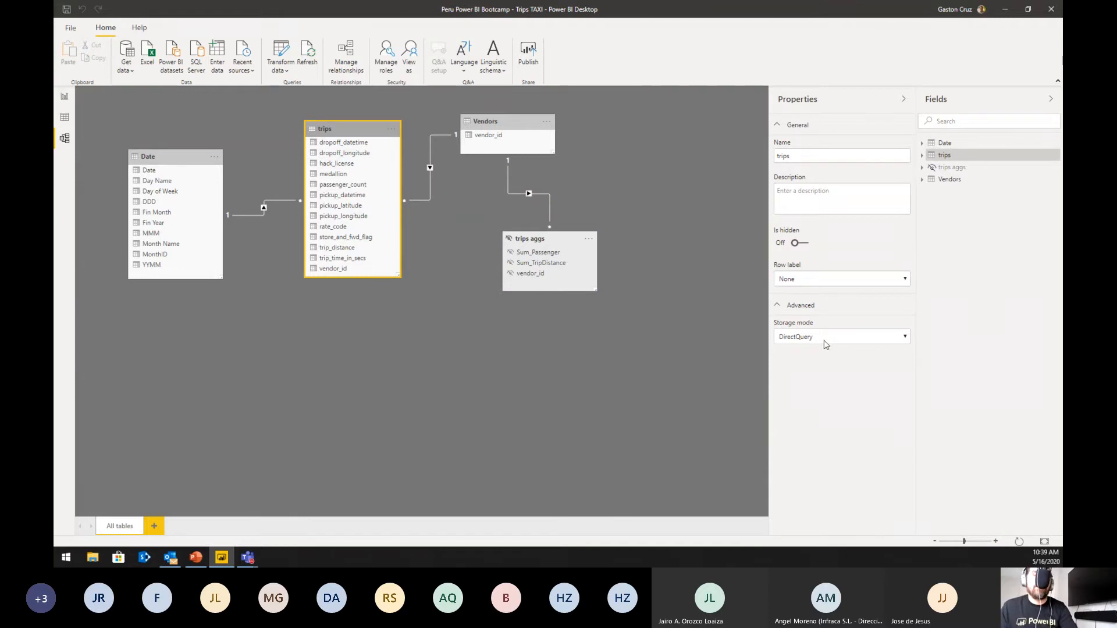
click(548, 238)
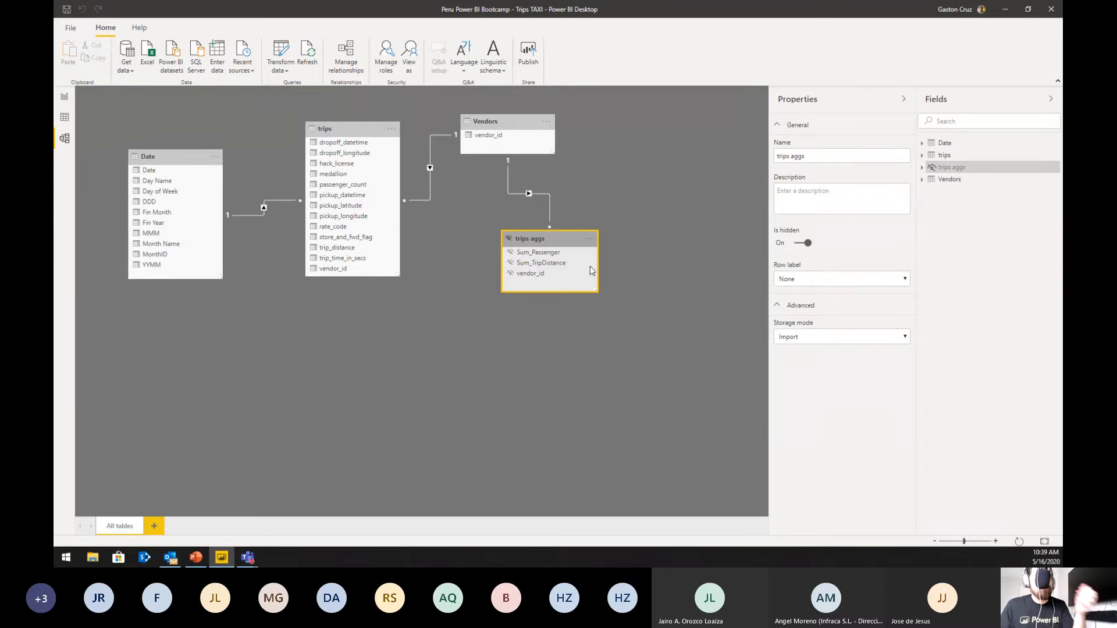
click(493, 123)
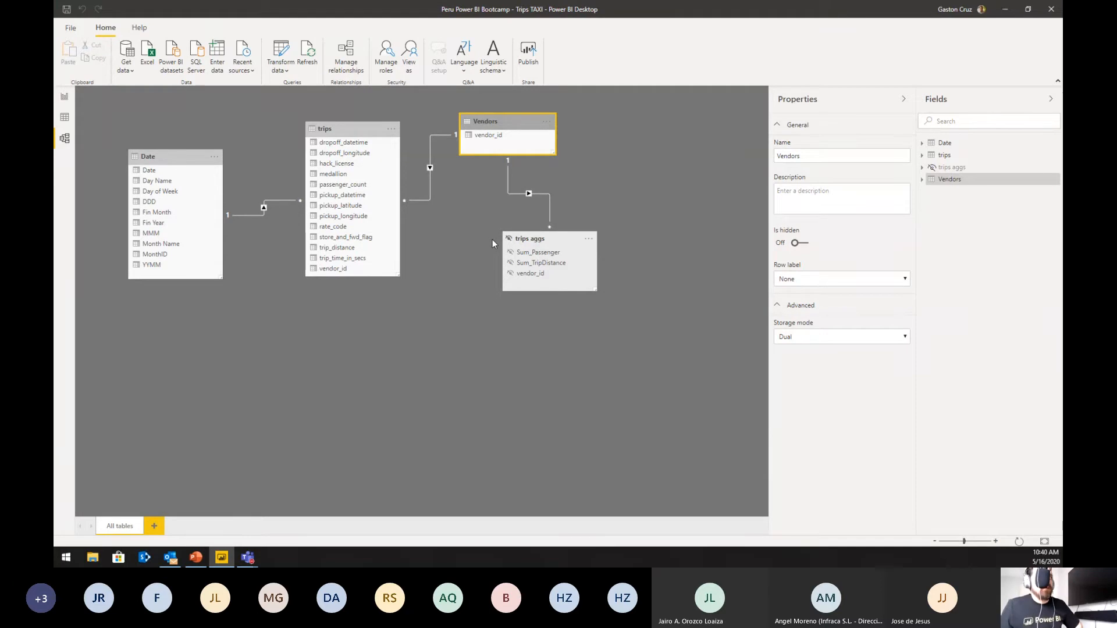
click(148, 156)
click(486, 124)
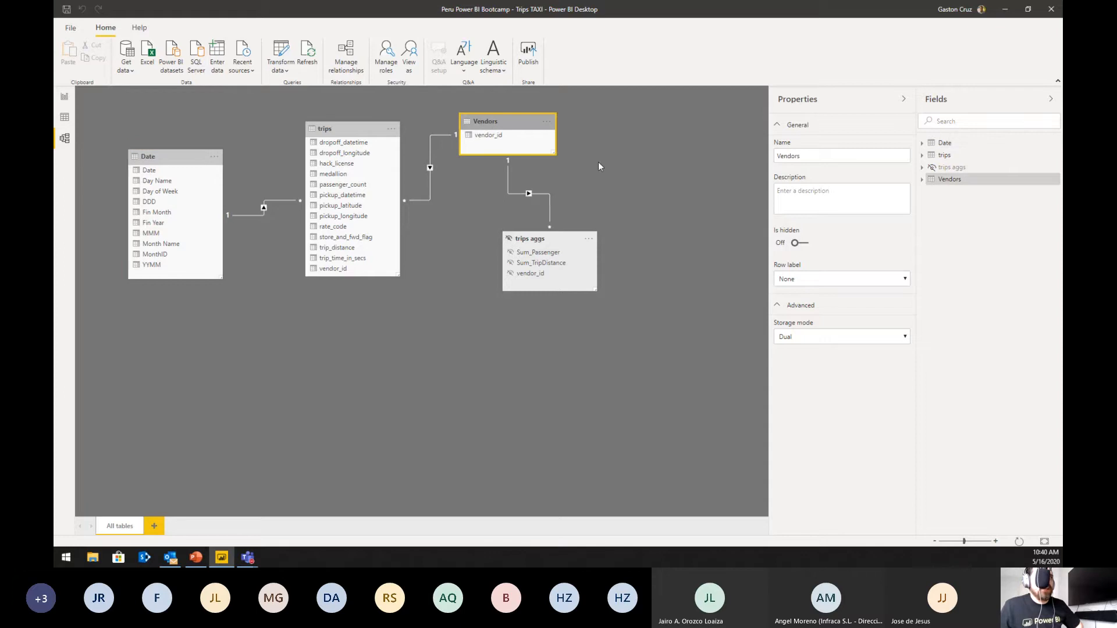
Step: Choose Dual as the Vendors table's storage mode, shift Vendors farther from trips, and review its available storage modes again
click(849, 337)
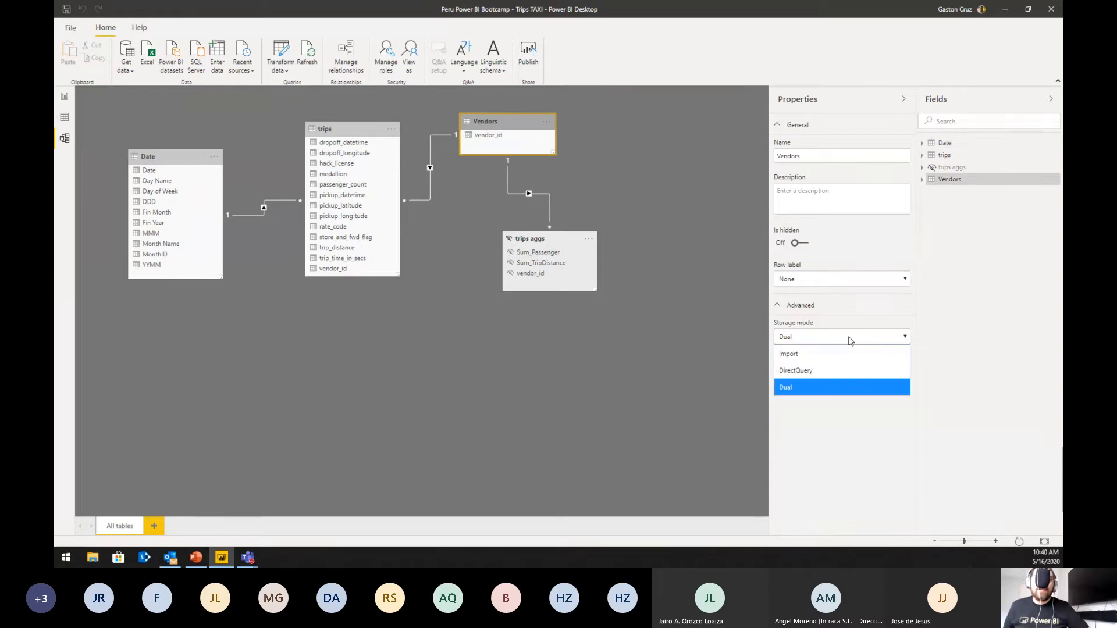
click(831, 386)
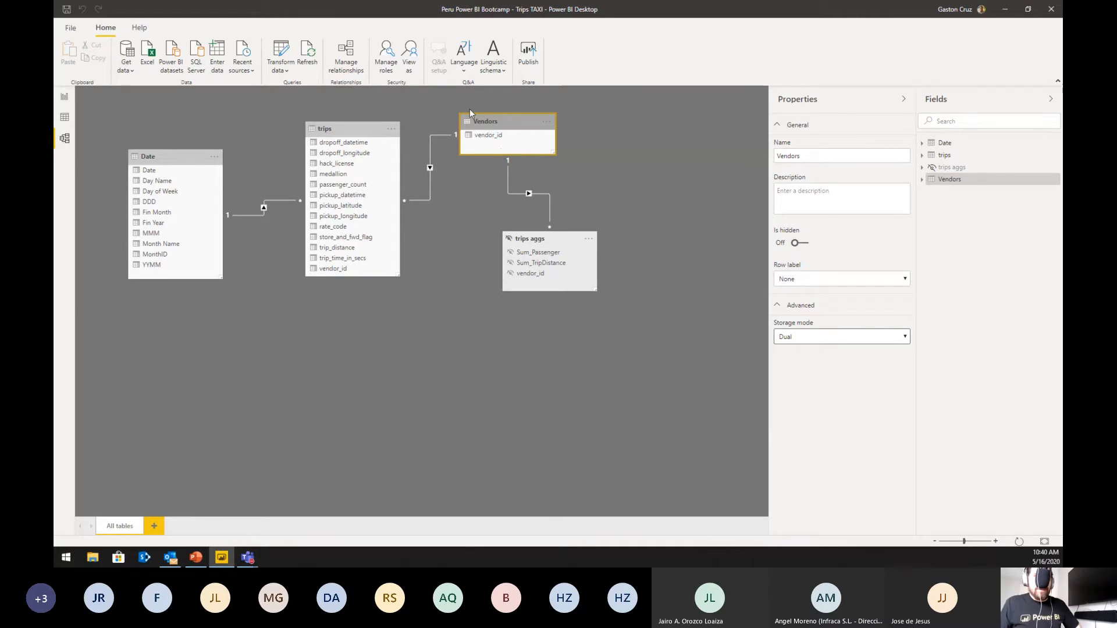
drag(499, 120, 537, 117)
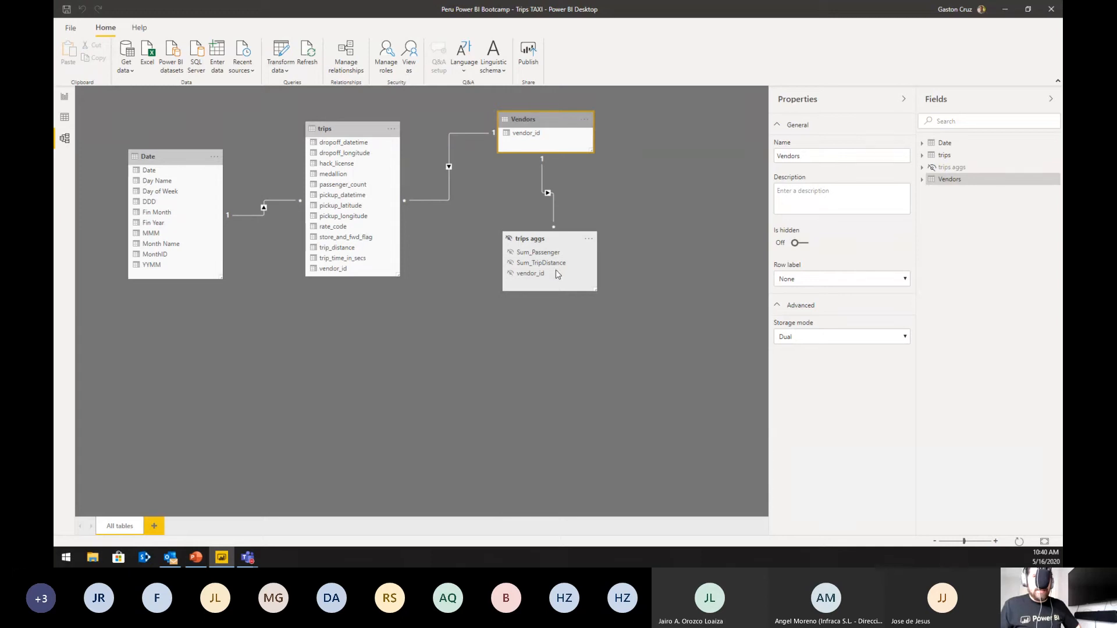
click(800, 340)
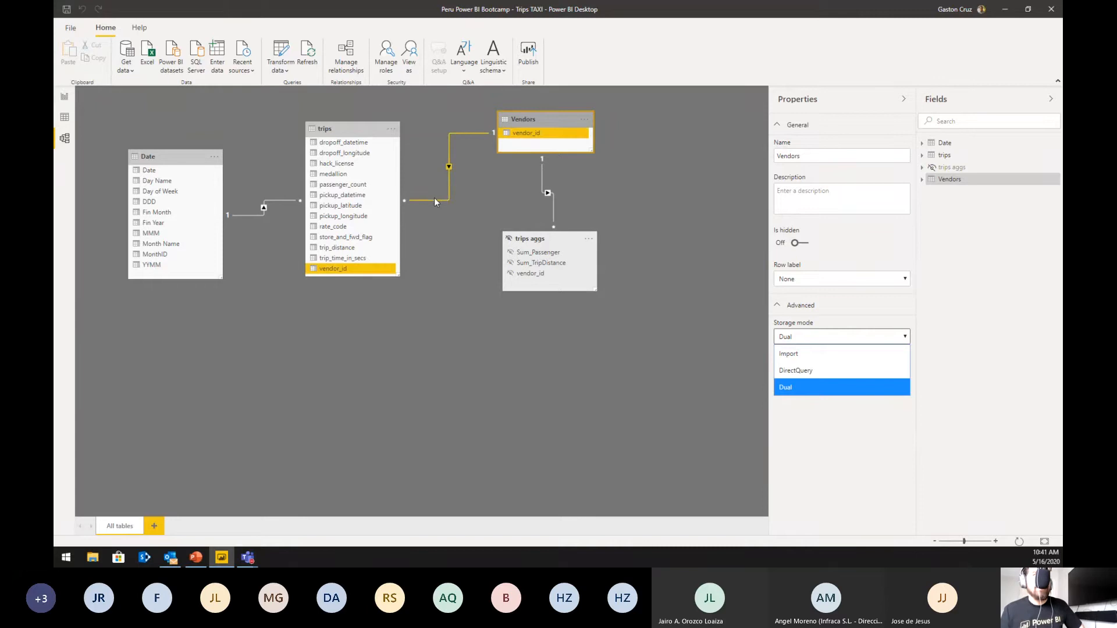
click(515, 150)
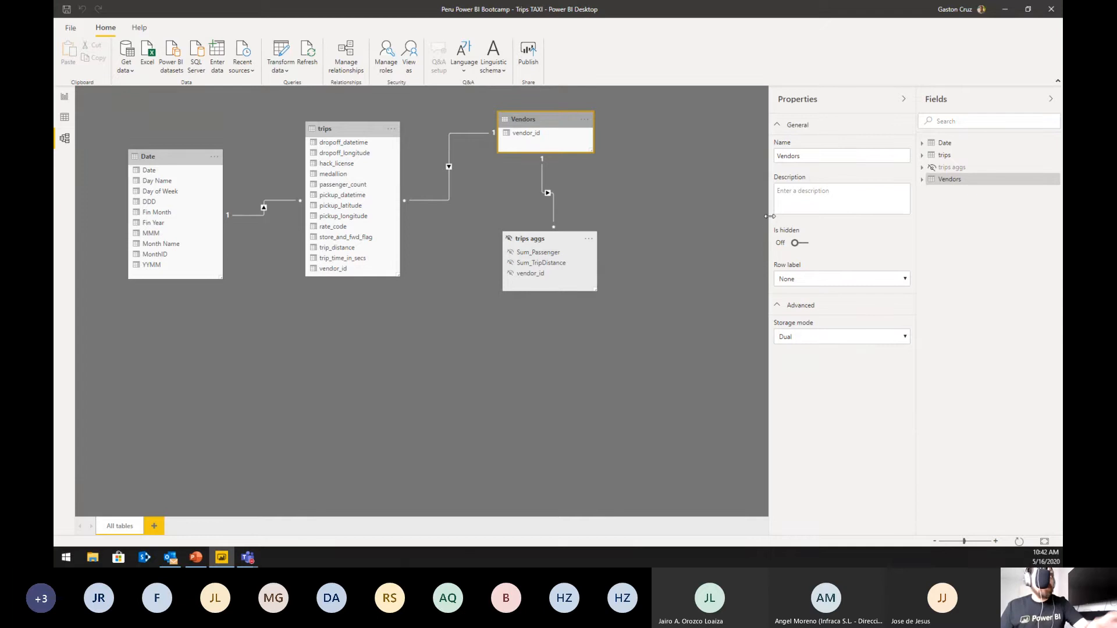
Step: Nudge trips aggs in the diagram and review its precedence, summarizations and detail columns in Manage aggregations, closing without applying
drag(534, 239, 557, 229)
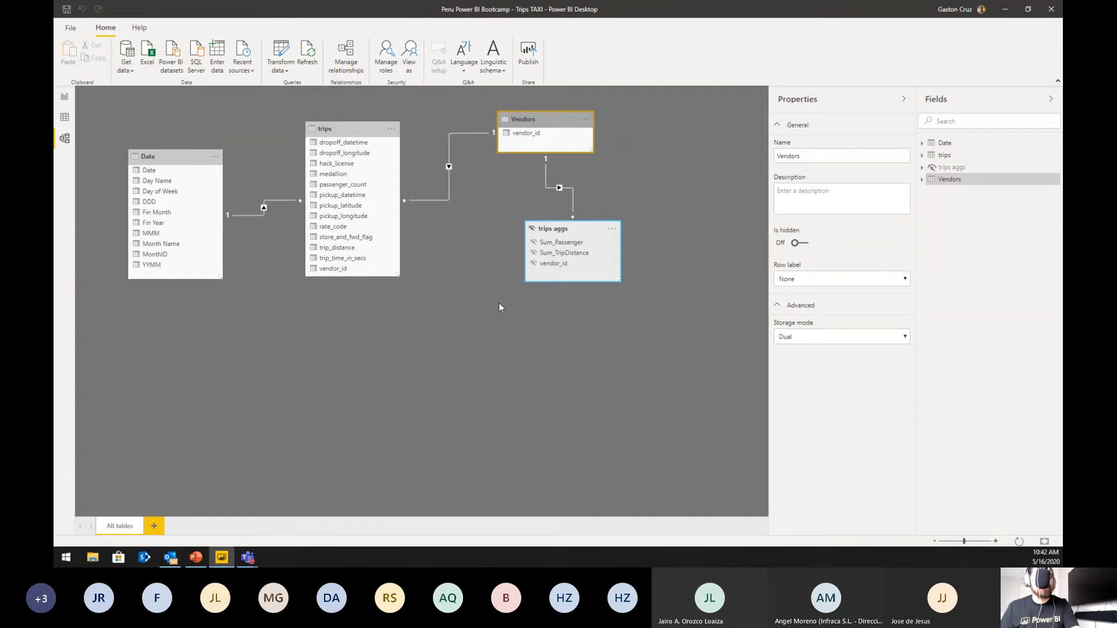
right_click(555, 231)
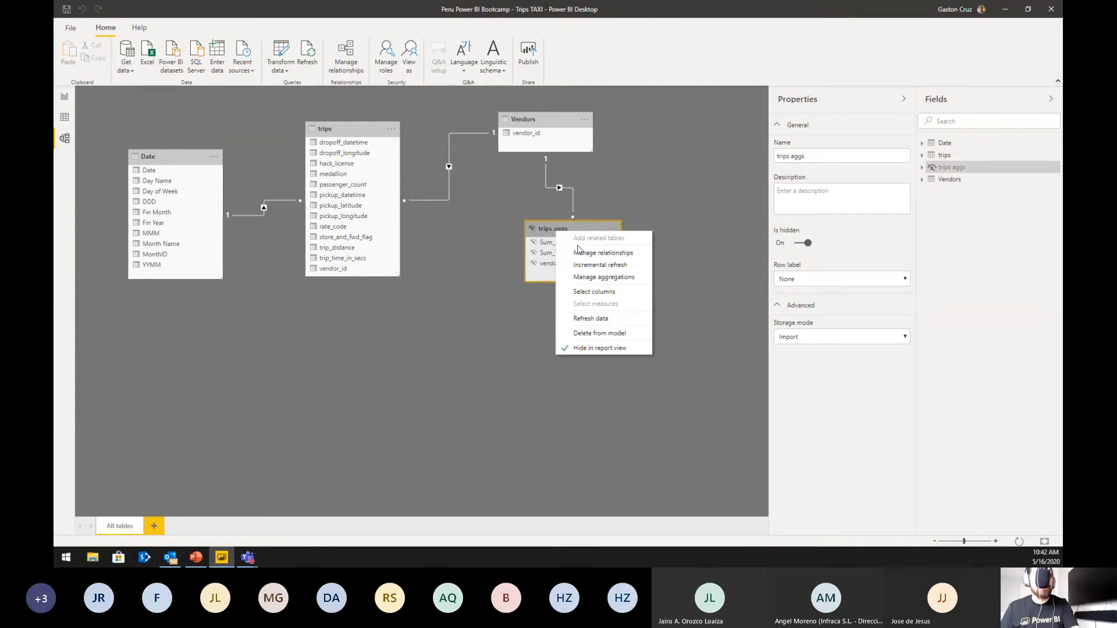
click(603, 279)
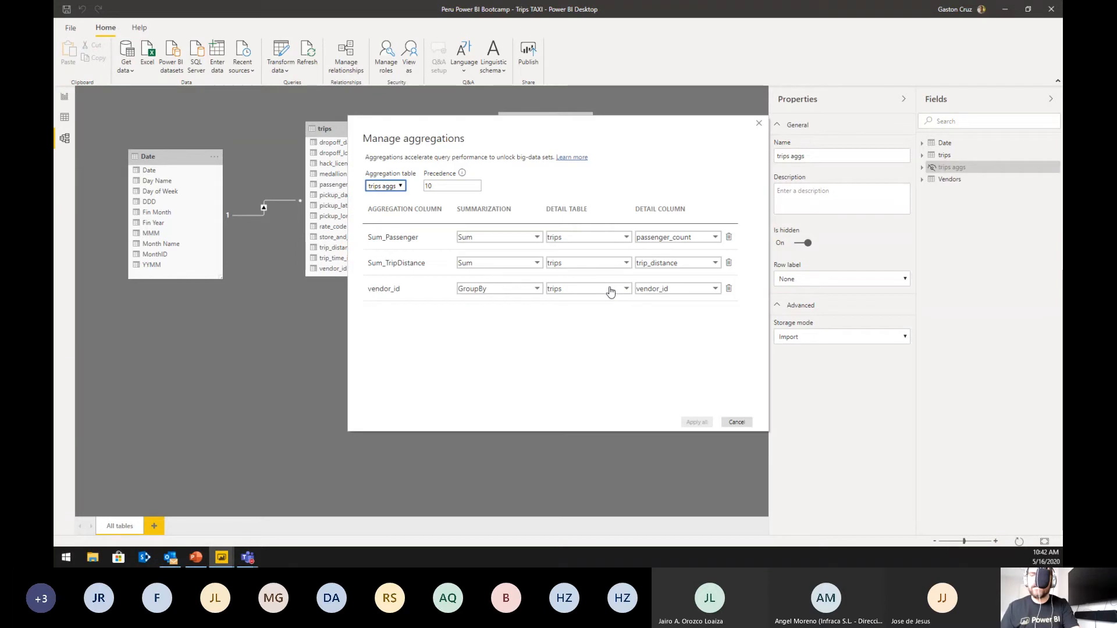
drag(548, 124, 442, 147)
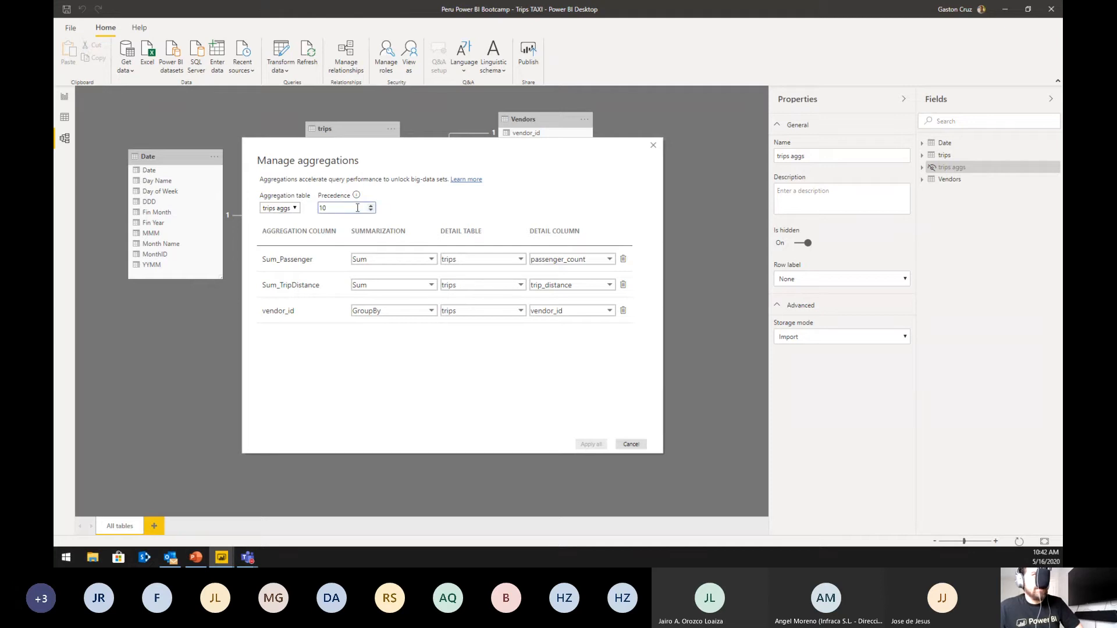
drag(330, 162, 421, 176)
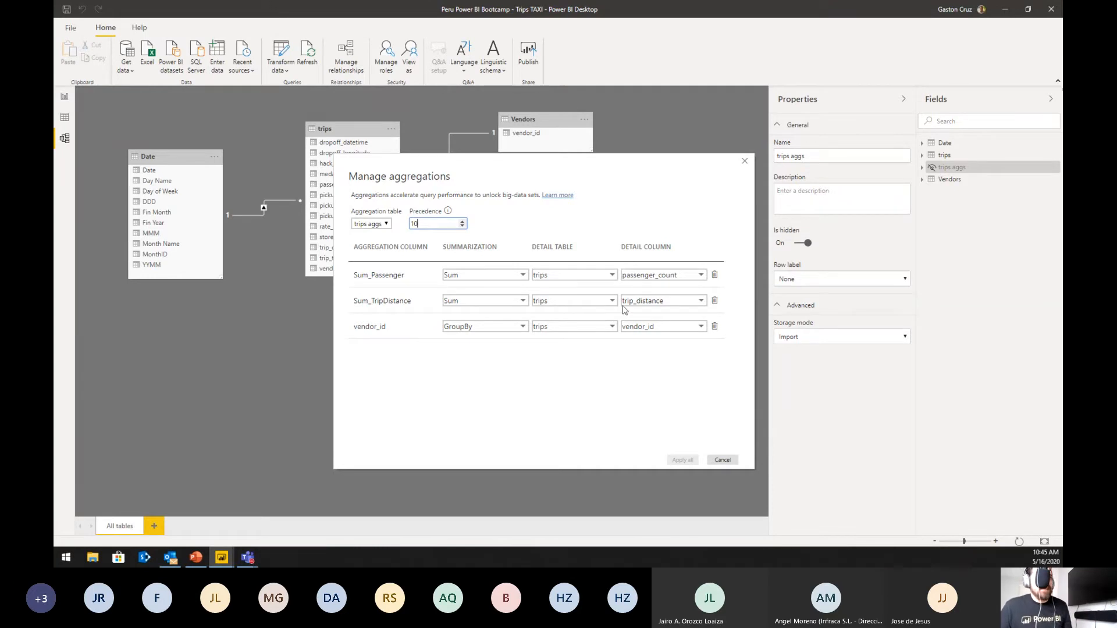
click(721, 460)
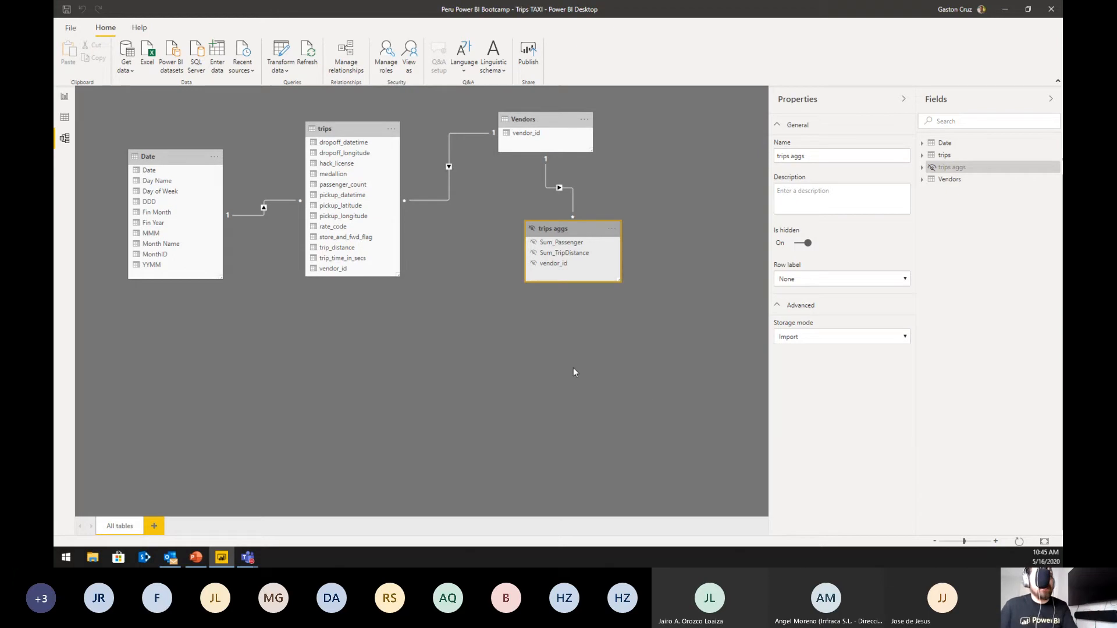
Step: Move trips aggs slightly closer to trips beneath Vendors and switch to the report view
drag(553, 232, 509, 250)
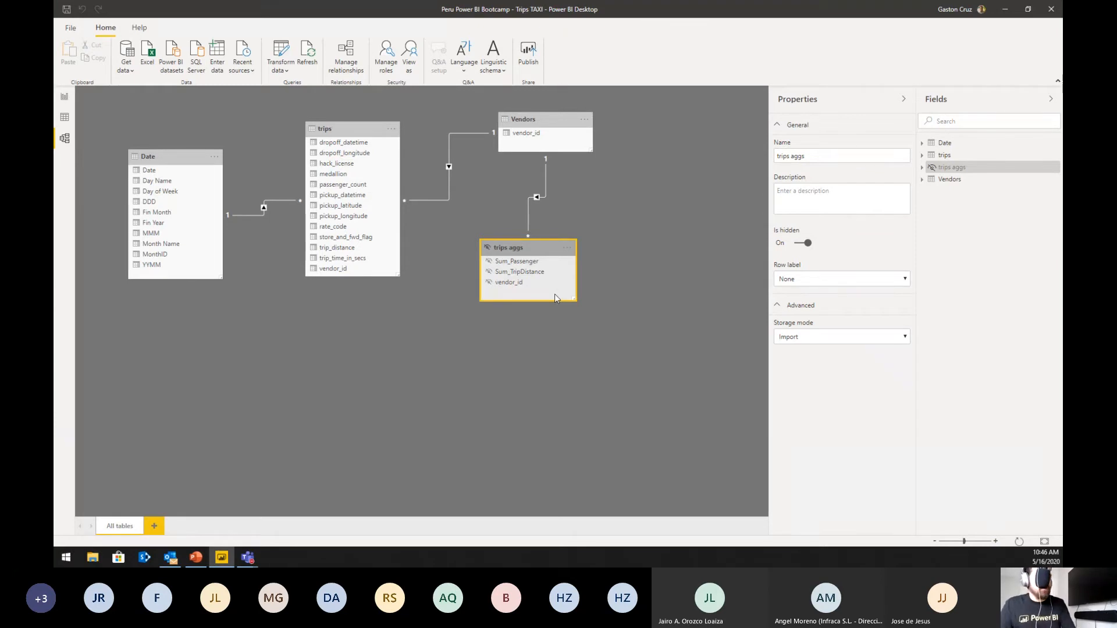
click(63, 100)
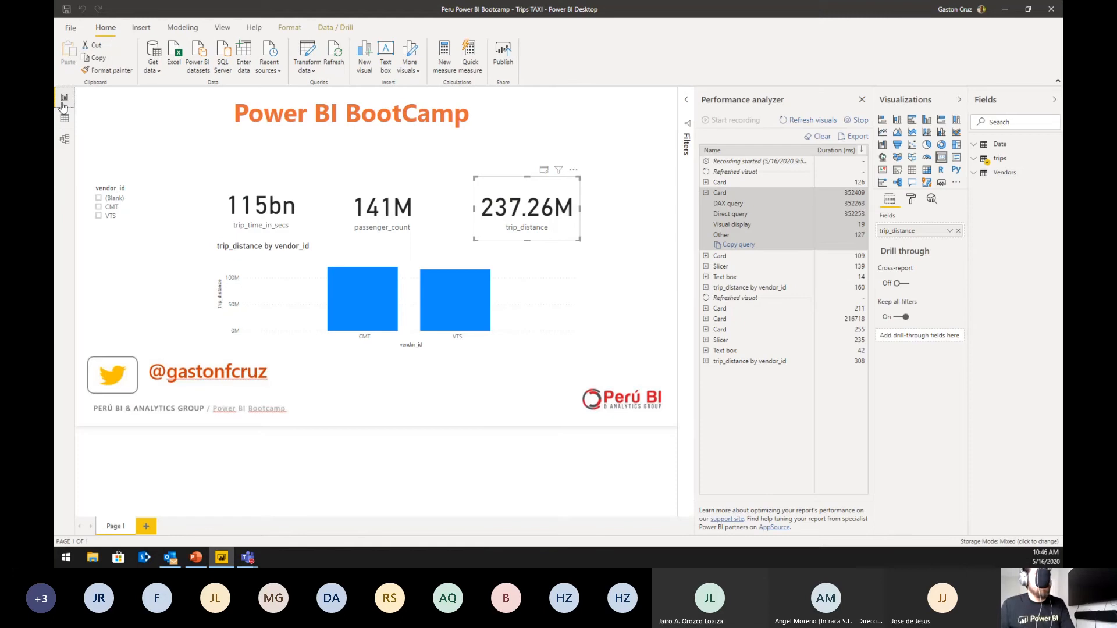